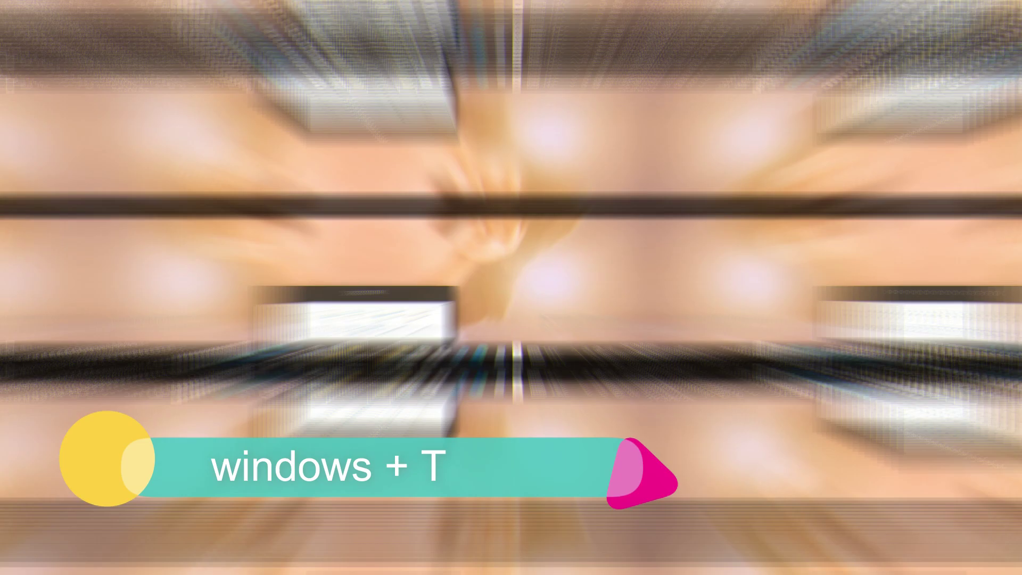
Step: Cycle the focus forward and backward through the apps on the taskbar, ending on Mail
{"action": "key", "text": "super+t"}
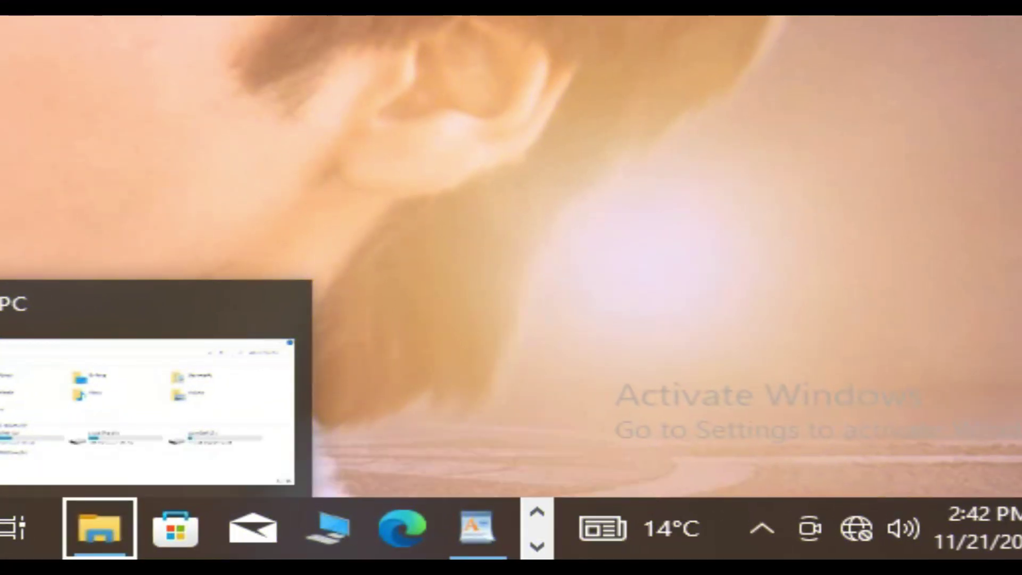
{"action": "key", "text": "super+t"}
{"action": "key", "text": "super+t"}
{"action": "key", "text": "super+t"}
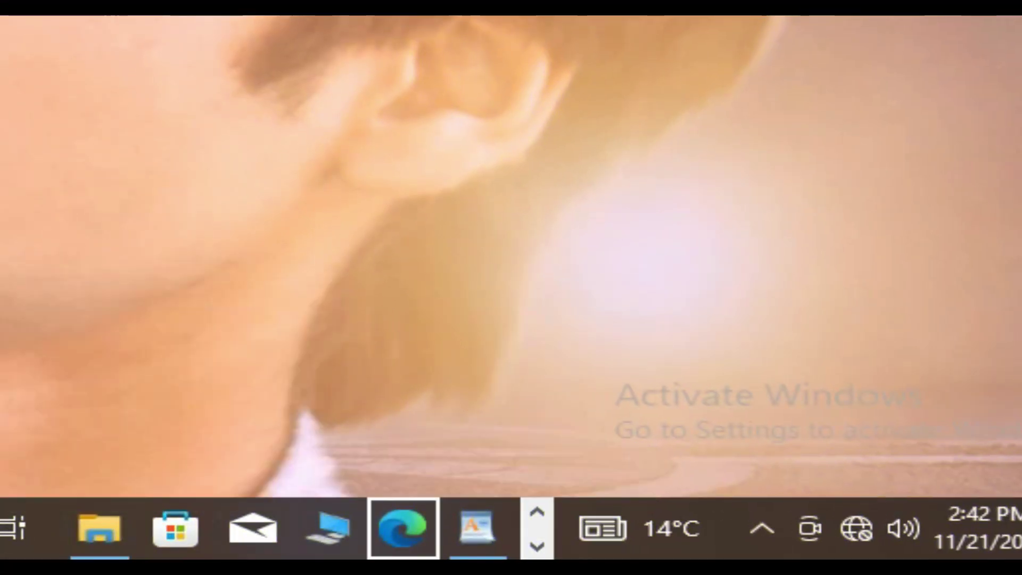
{"action": "key", "text": "shift+super+t"}
{"action": "key", "text": "shift+super+t"}
{"action": "key", "text": "shift+super+t"}
{"action": "key", "text": "shift+super+t"}
{"action": "key", "text": "shift+super+t"}
{"action": "key", "text": "shift+super+t"}
{"action": "key", "text": "shift+super+t"}
{"action": "key", "text": "shift+super+t"}
{"action": "key", "text": "shift+super+t"}
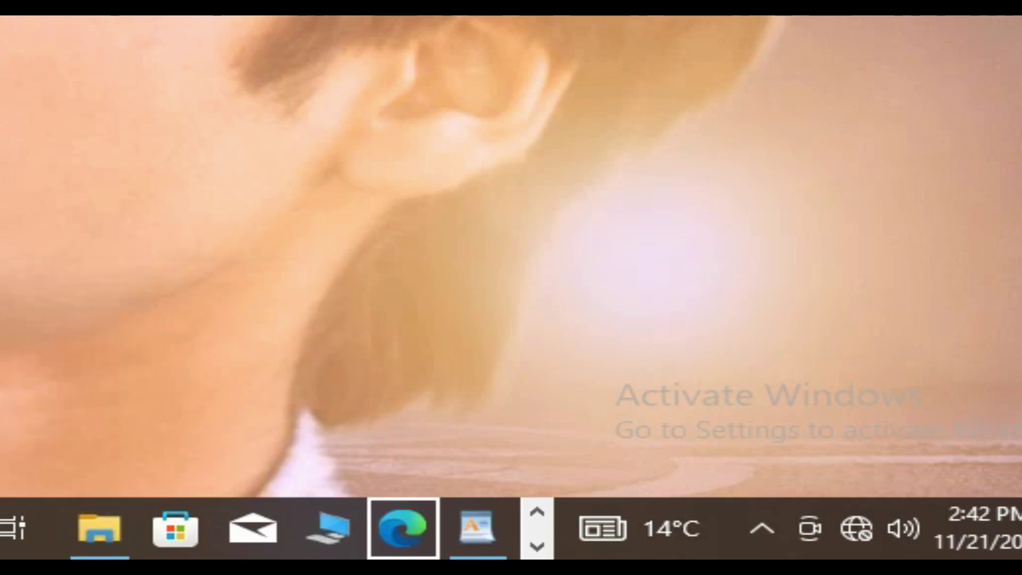
{"action": "key", "text": "super+t"}
{"action": "key", "text": "super+t"}
{"action": "key", "text": "super+t"}
{"action": "key", "text": "super+t"}
{"action": "key", "text": "super+t"}
{"action": "key", "text": "super+t"}
{"action": "key", "text": "super+t"}
{"action": "key", "text": "super+t"}
{"action": "key", "text": "super+t"}
{"action": "key", "text": "super+t"}
{"action": "key", "text": "super+t"}
{"action": "key", "text": "super+t"}
{"action": "key", "text": "super+t"}
{"action": "key", "text": "super+t"}
{"action": "key", "text": "shift+super+t"}
{"action": "key", "text": "shift+super+t"}
{"action": "key", "text": "super+t"}
{"action": "key", "text": "shift+super+t"}
{"action": "key", "text": "shift+super+t"}
{"action": "key", "text": "shift+super+t"}
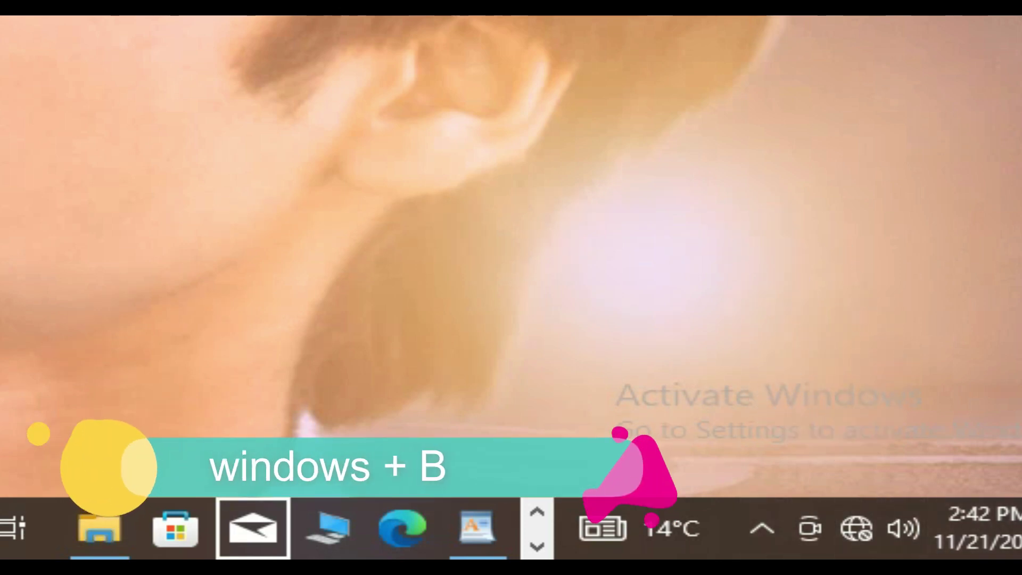
Step: Move the focus to the notification area and step back and forth through its icons and clock
{"action": "key", "text": "super+b"}
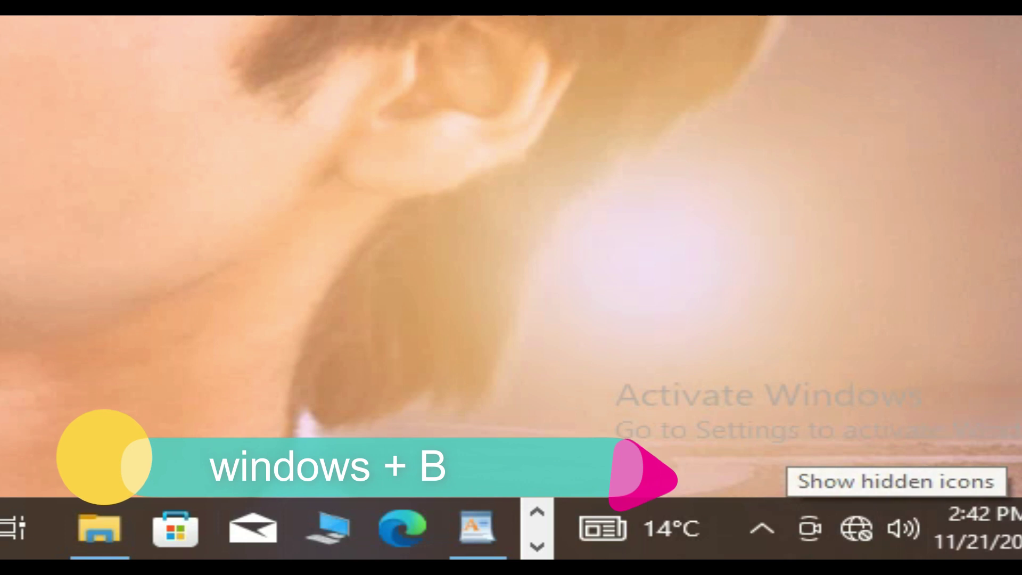
{"action": "key", "text": "Right"}
{"action": "key", "text": "Right"}
{"action": "key", "text": "Right"}
{"action": "key", "text": "Right"}
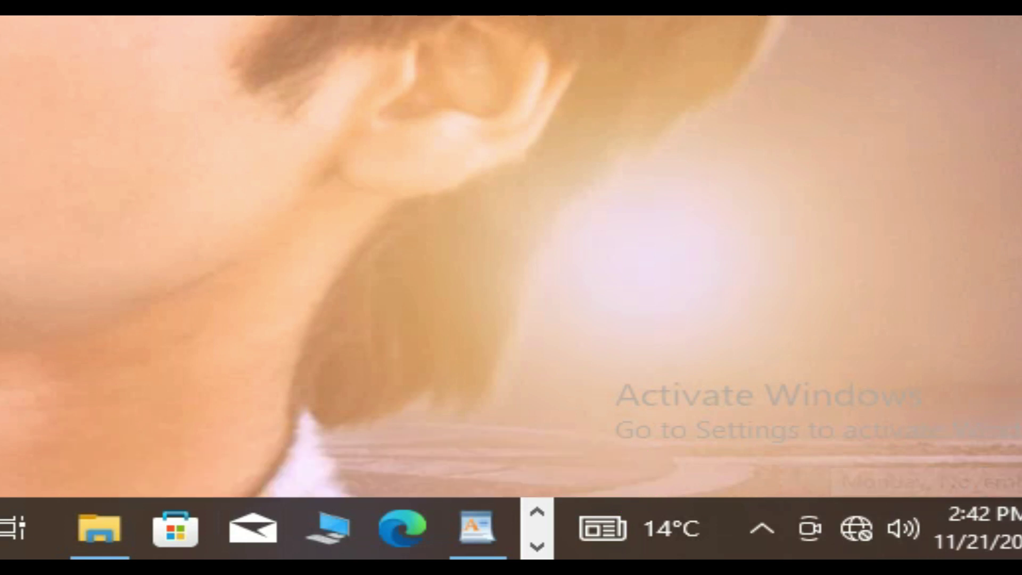
{"action": "key", "text": "Left"}
{"action": "key", "text": "Left"}
{"action": "key", "text": "Left"}
{"action": "key", "text": "Right"}
{"action": "key", "text": "Right"}
{"action": "key", "text": "Right"}
{"action": "key", "text": "Right"}
{"action": "key", "text": "Right"}
{"action": "key", "text": "Right"}
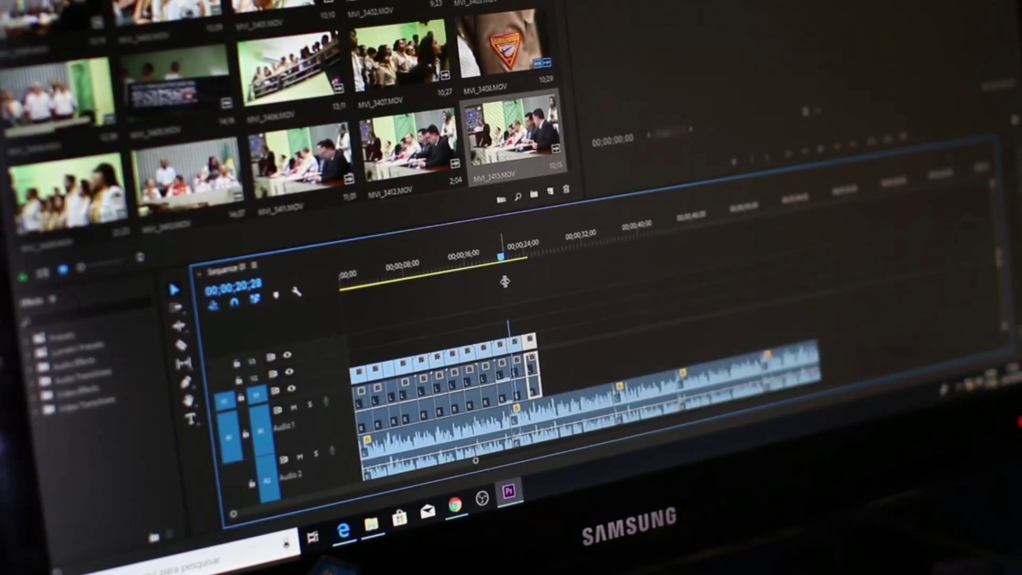
{"action": "left_click_drag", "start_coordinate": [505, 281], "coordinate": [509, 282]}
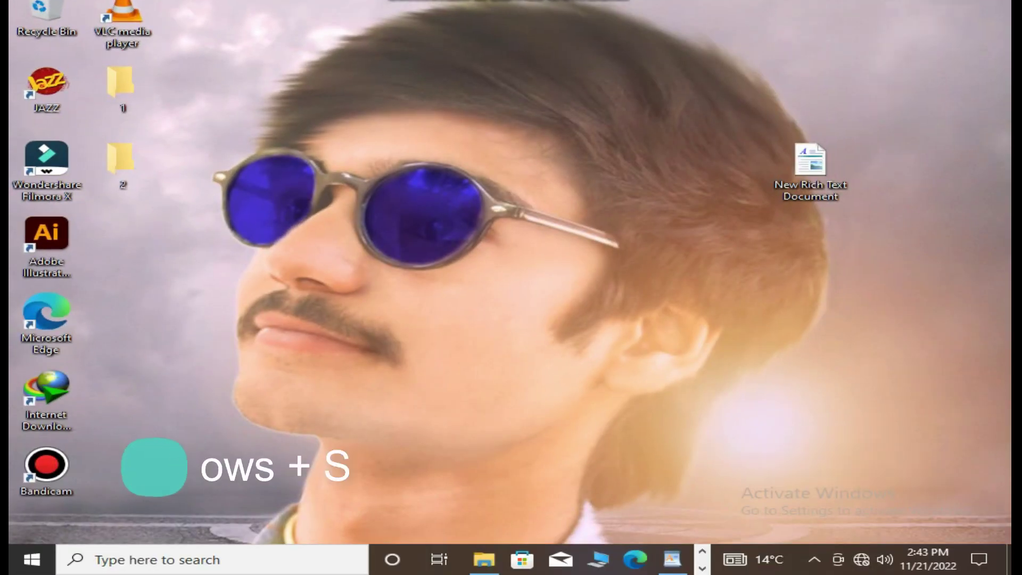
Step: Find Calculator with the Windows search using "cal" and open the app
{"action": "key", "text": "super+s"}
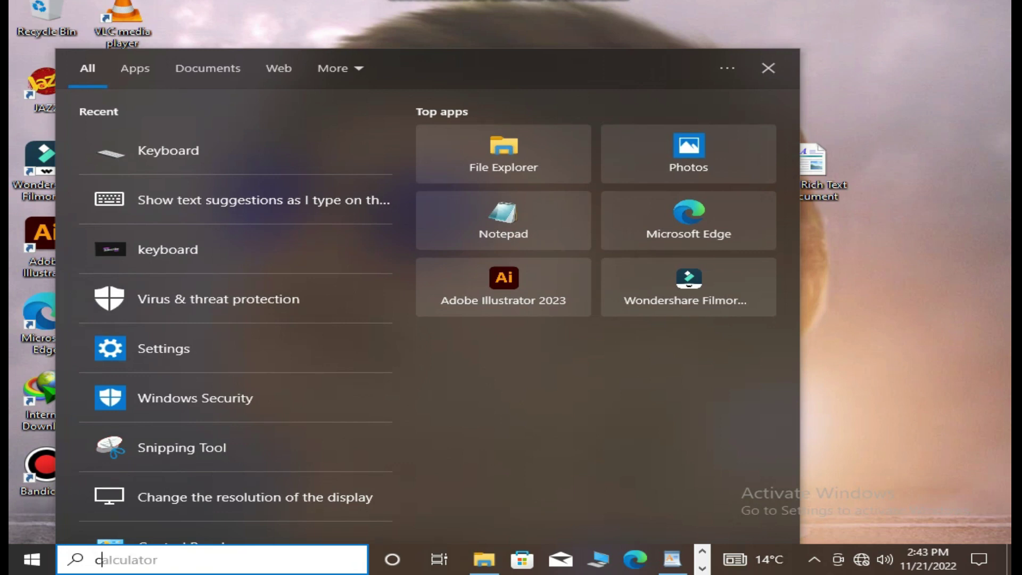
{"action": "type", "text": "cla"}
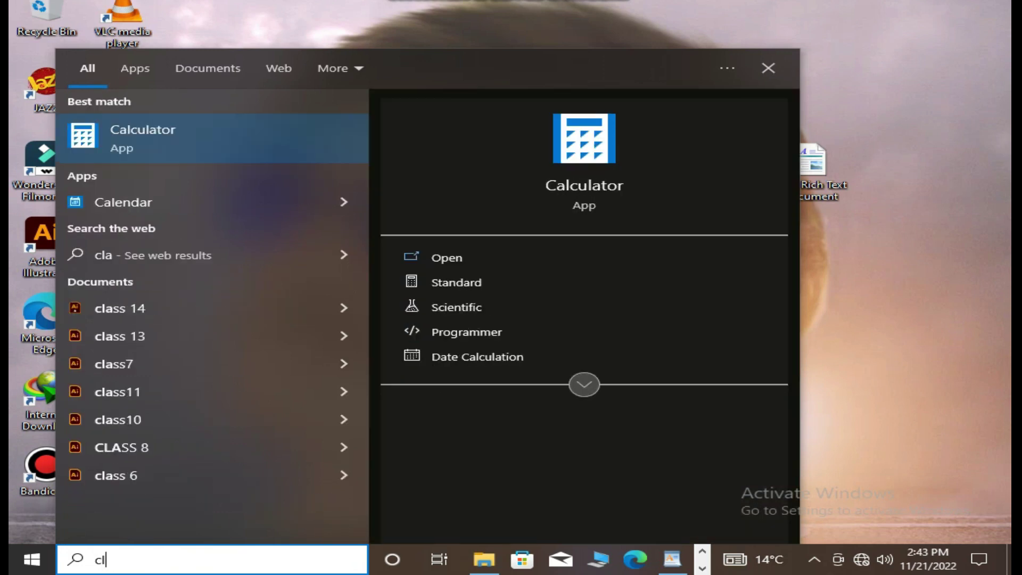
{"action": "key", "text": "BackSpace"}
{"action": "type", "text": "al"}
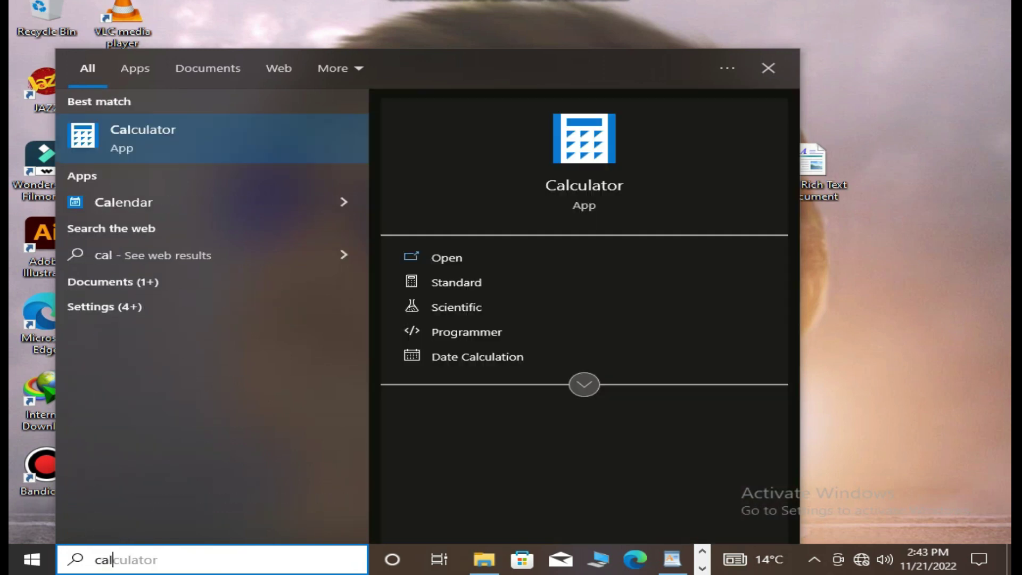
{"action": "key", "text": "Return"}
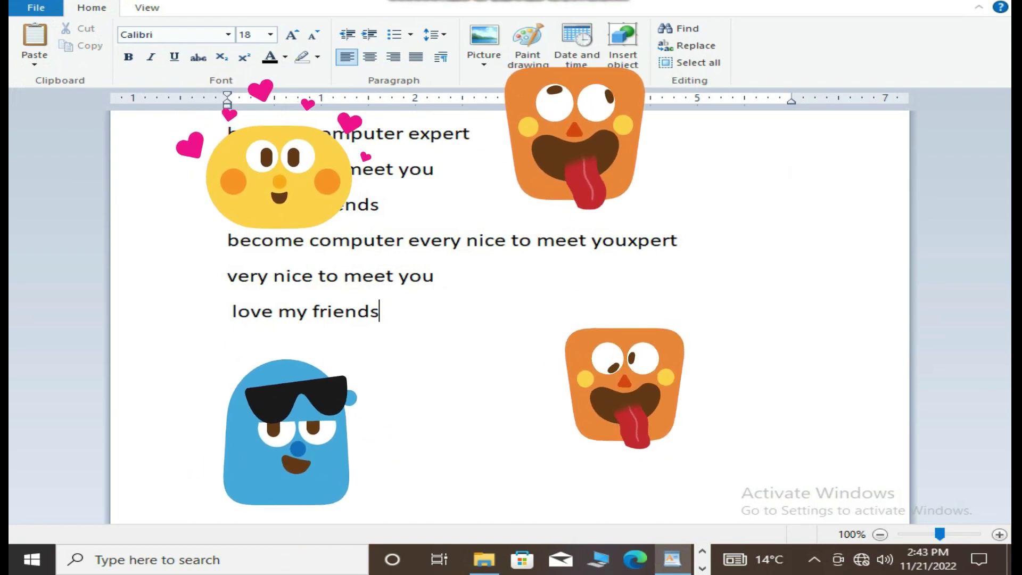
Step: Start a new line below the last text line, open the emoji picker and look through the recent and smiley emojis
{"action": "key", "text": "Return"}
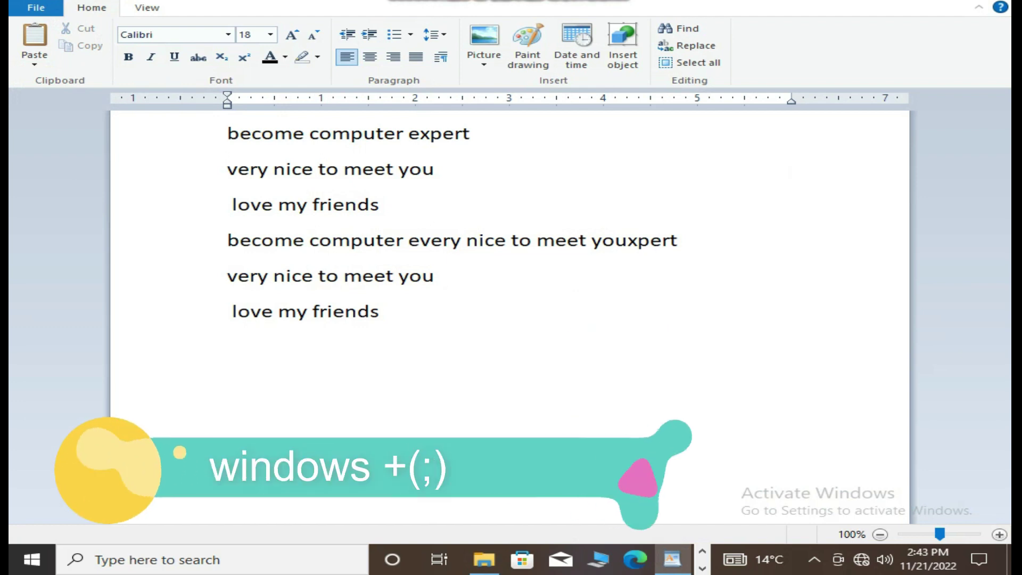
{"action": "key", "text": "super+semicolon"}
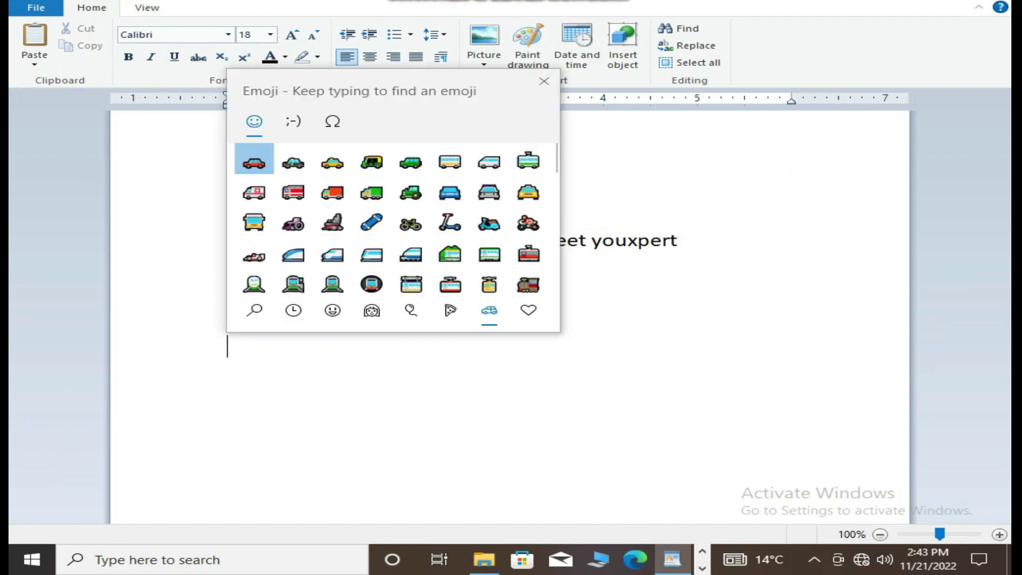
{"action": "left_click", "coordinate": [293, 310]}
{"action": "scroll", "coordinate": [390, 218], "scroll_direction": "down", "scroll_amount": 2}
{"action": "left_click", "coordinate": [333, 310]}
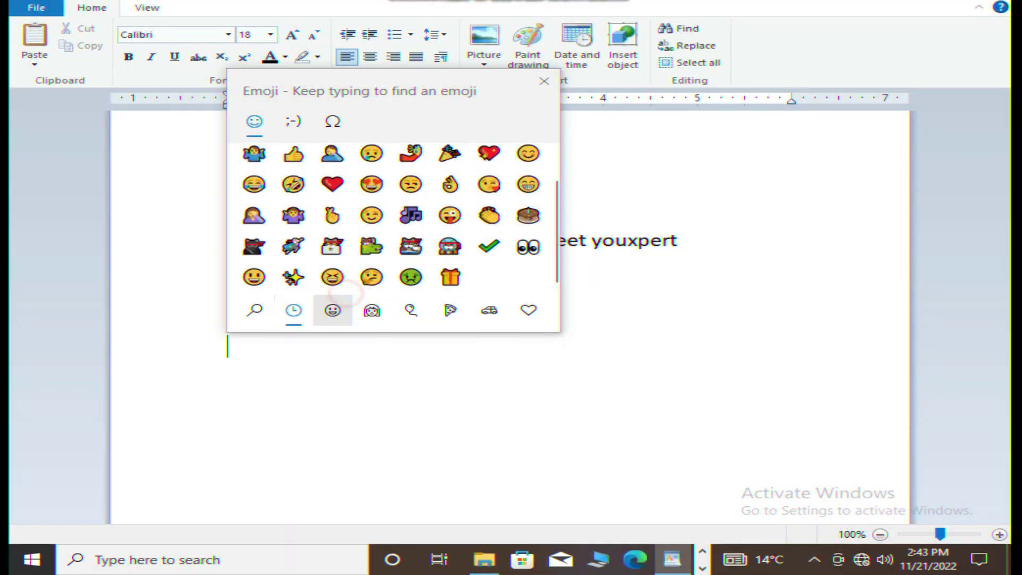
{"action": "scroll", "coordinate": [390, 223], "scroll_direction": "down", "scroll_amount": 5}
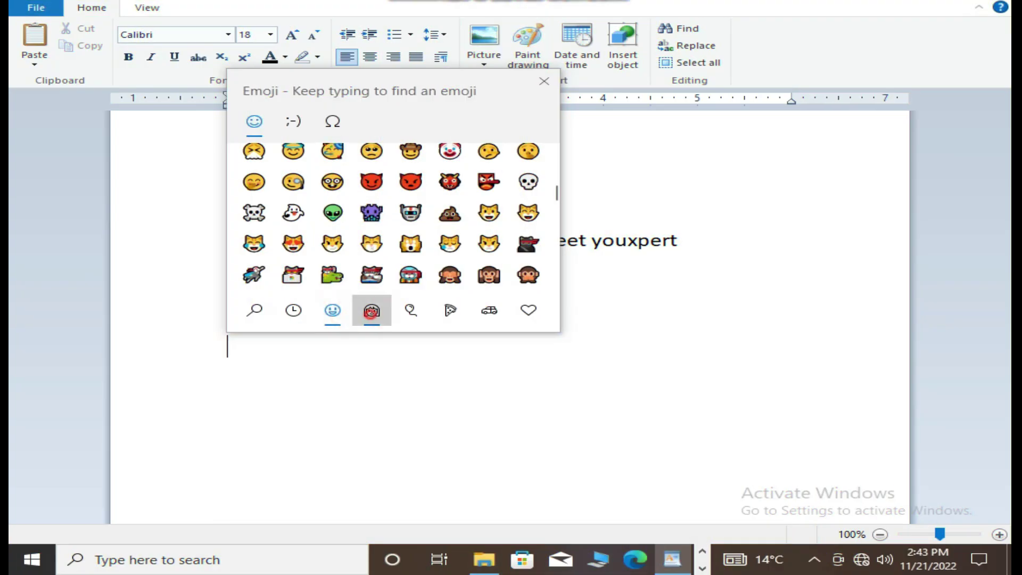
Step: Look through the picker's people, food and heart emojis and its symbols
{"action": "left_click", "coordinate": [371, 310]}
{"action": "scroll", "coordinate": [390, 240], "scroll_direction": "down", "scroll_amount": 3}
{"action": "left_click", "coordinate": [451, 311]}
{"action": "scroll", "coordinate": [390, 223], "scroll_direction": "down", "scroll_amount": 3}
{"action": "left_click", "coordinate": [529, 311]}
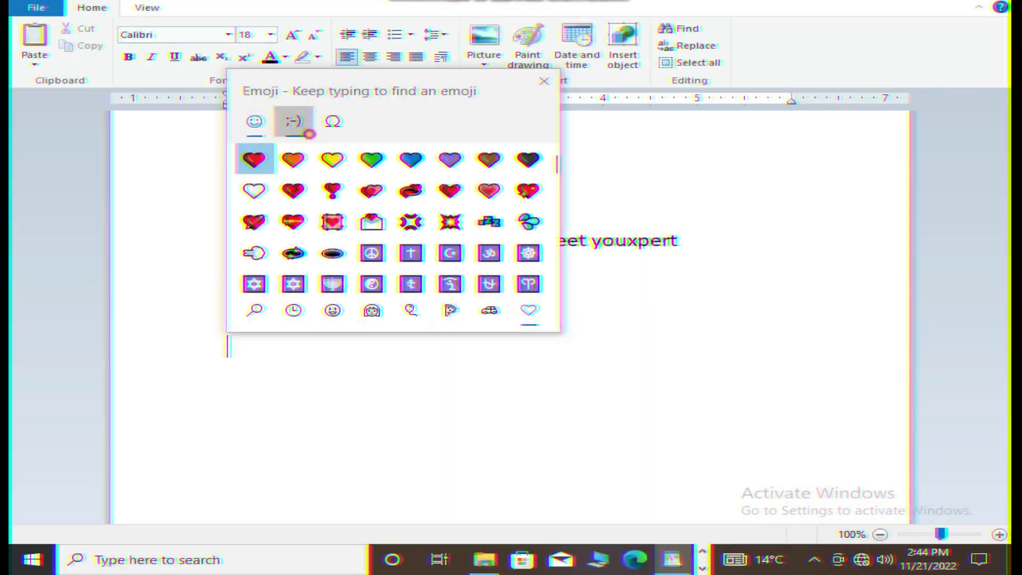
{"action": "left_click", "coordinate": [333, 122]}
{"action": "scroll", "coordinate": [372, 245], "scroll_direction": "down", "scroll_amount": 6}
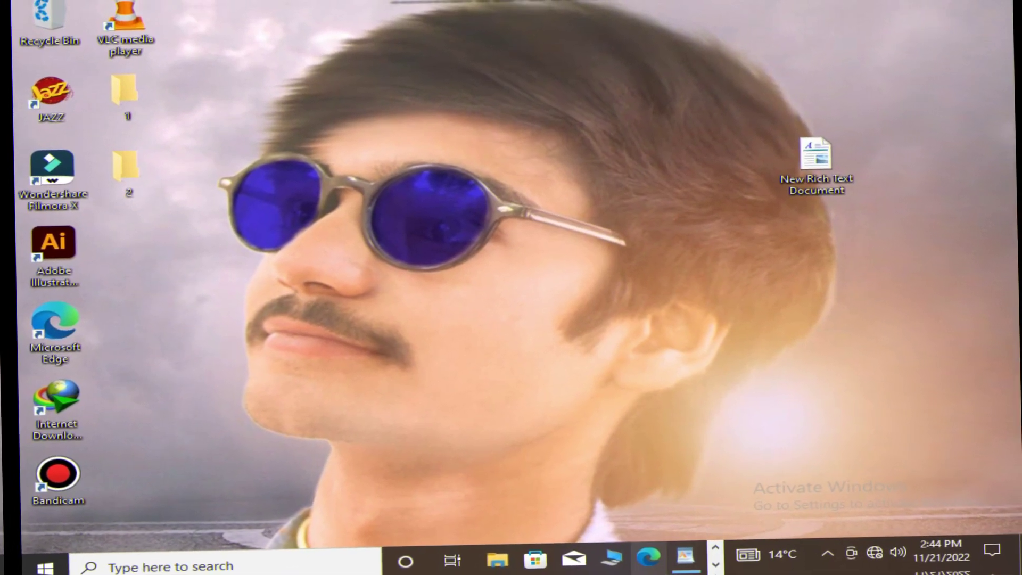
Step: View the 3D Objects folder in a new File Explorer window and close the window
{"action": "key", "text": "super+e"}
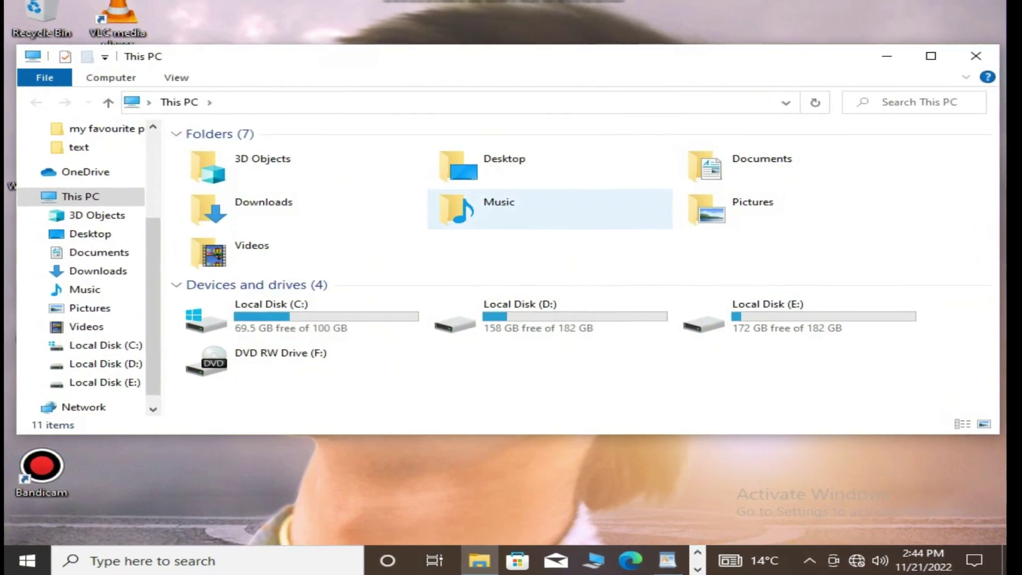
{"action": "double_click", "coordinate": [479, 205]}
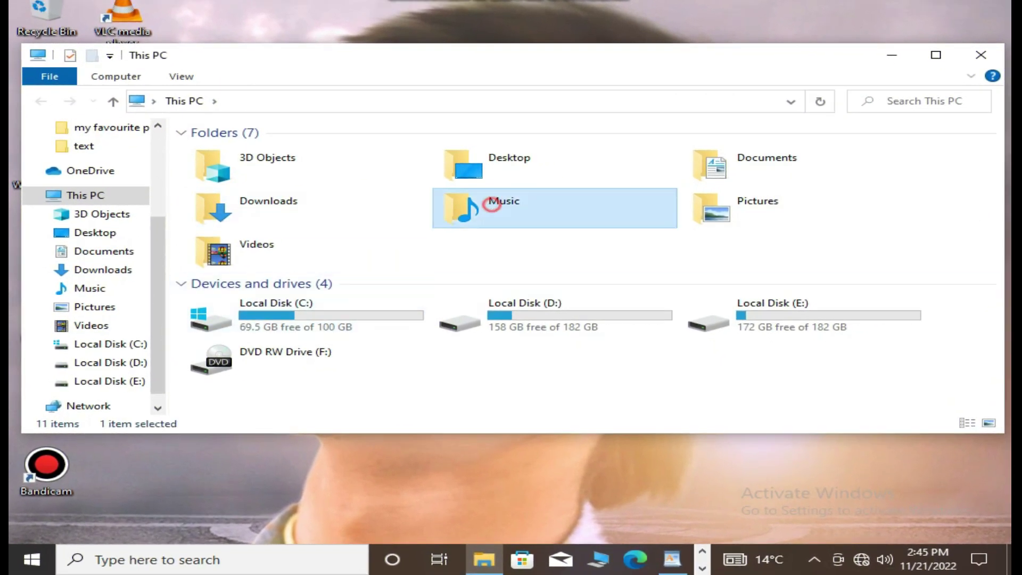
{"action": "left_click", "coordinate": [133, 215]}
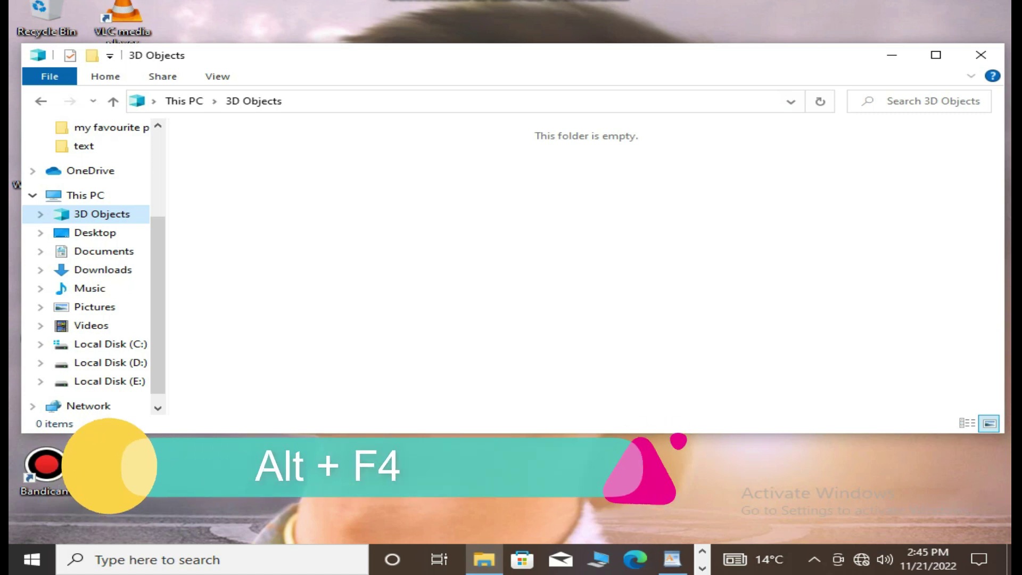
{"action": "key", "text": "alt+F4"}
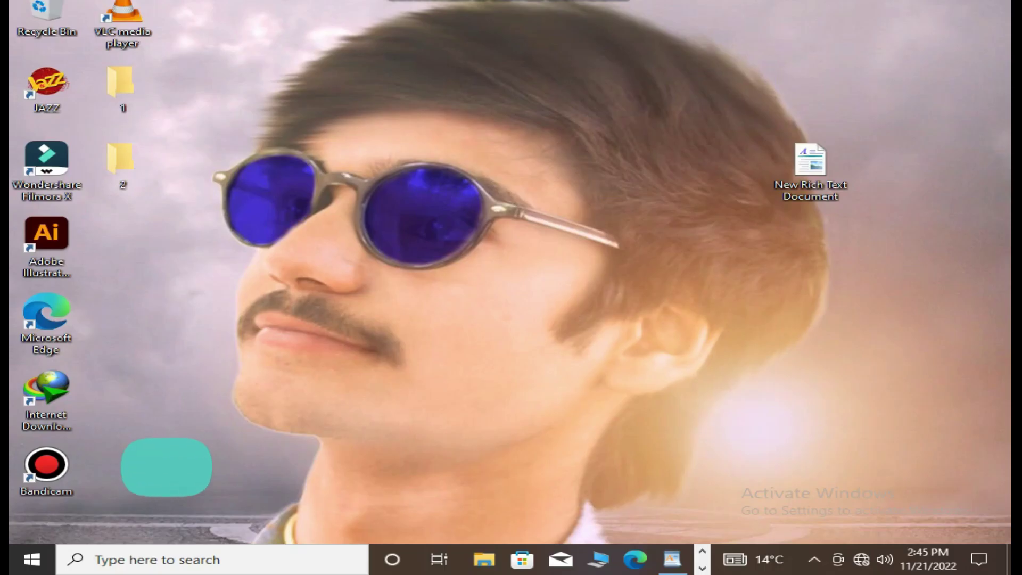
Step: Bring up the Shut Down Windows dialog from the desktop and view its list of power options without choosing one
{"action": "key", "text": "alt+F4"}
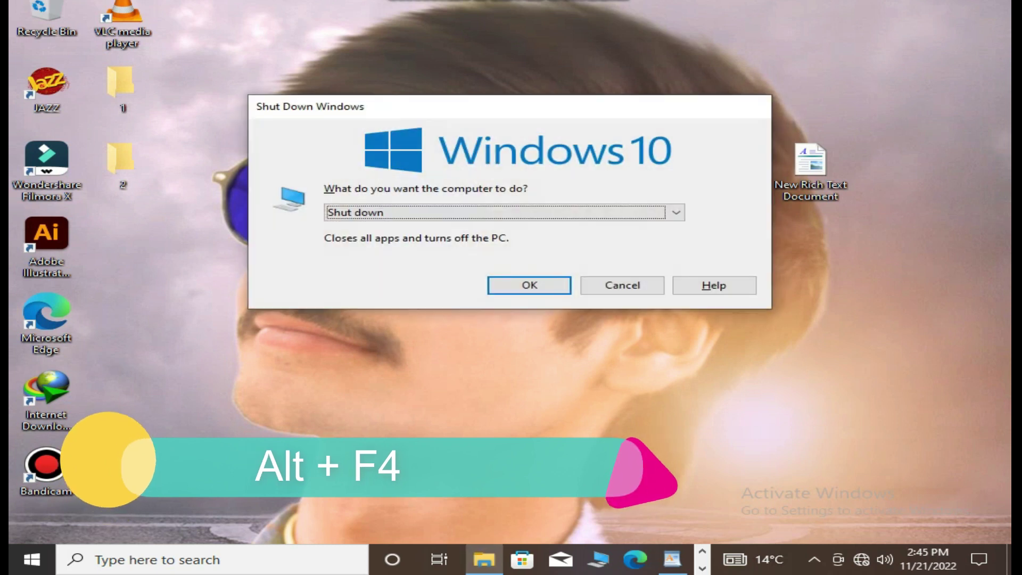
{"action": "key", "text": "alt+Down"}
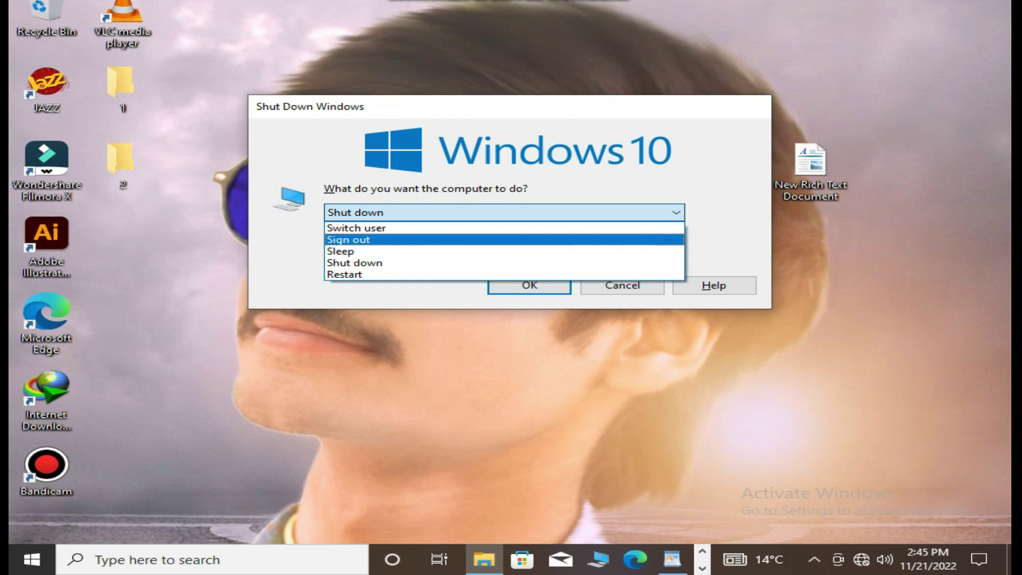
{"action": "key", "text": "Escape"}
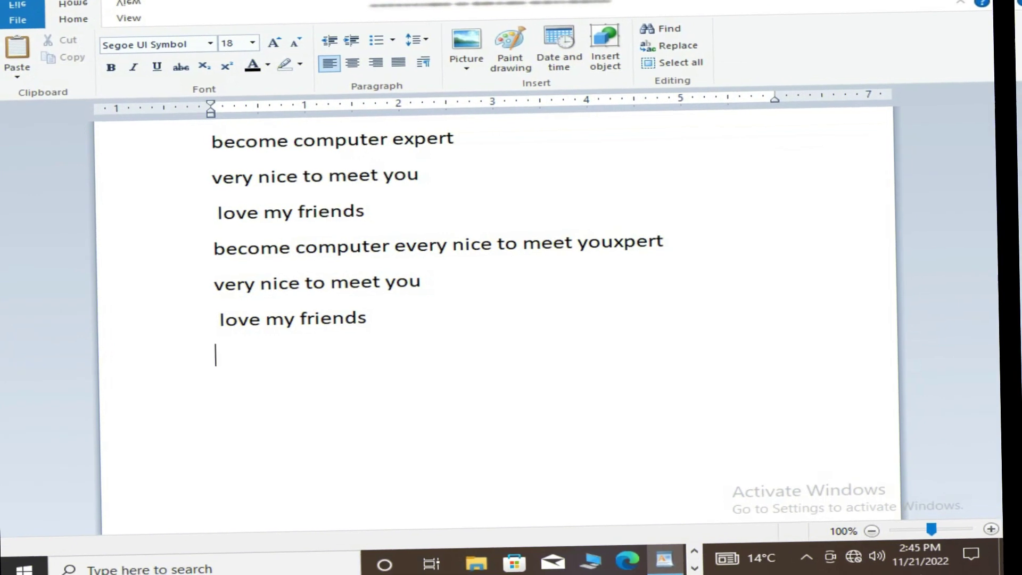
Step: Try pasting a copy of "love my friends" from the third line below the last line, and undo it
{"action": "left_click_drag", "start_coordinate": [366, 214], "coordinate": [219, 215]}
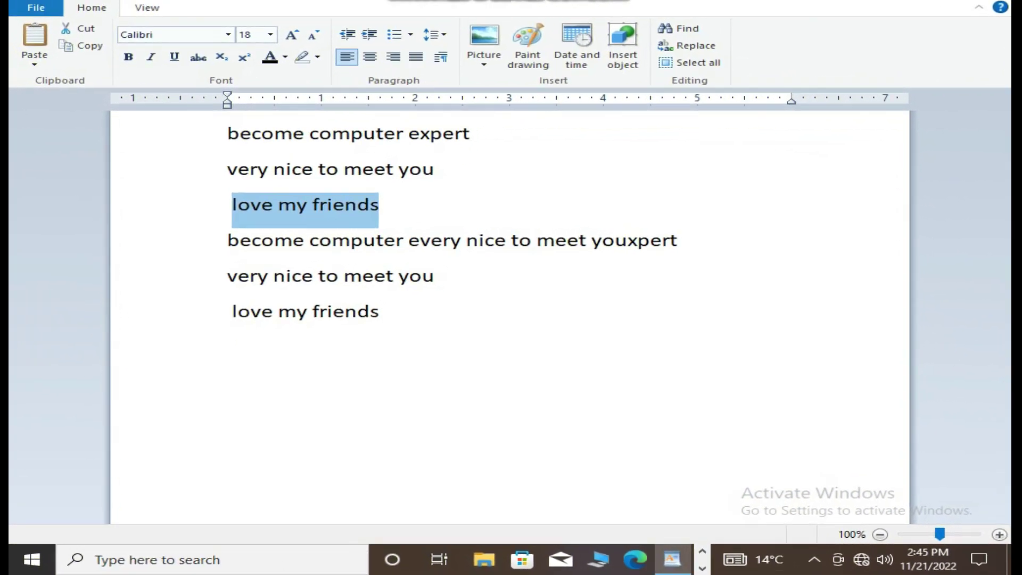
{"action": "left_click", "coordinate": [287, 405]}
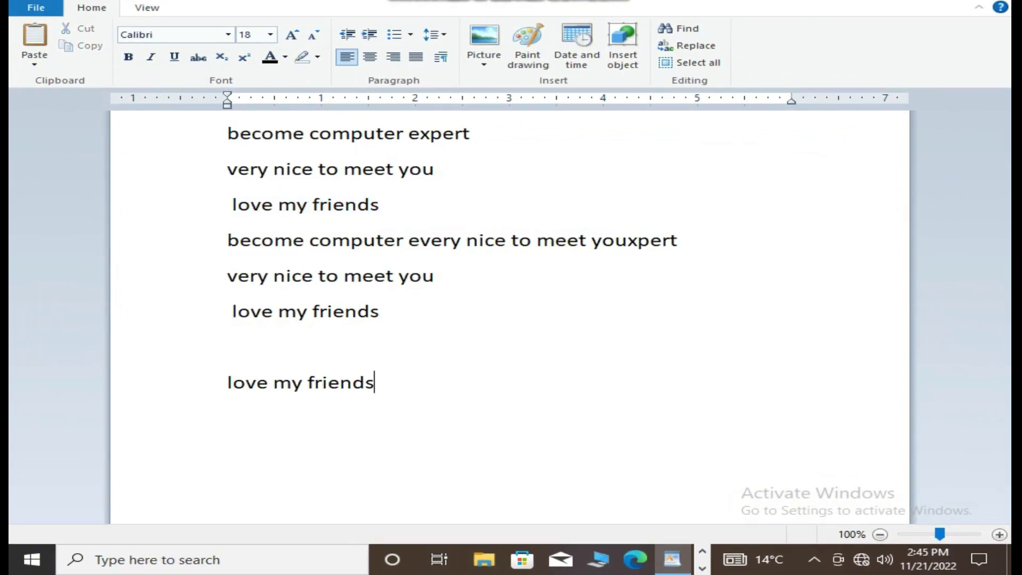
{"action": "key", "text": "ctrl+z"}
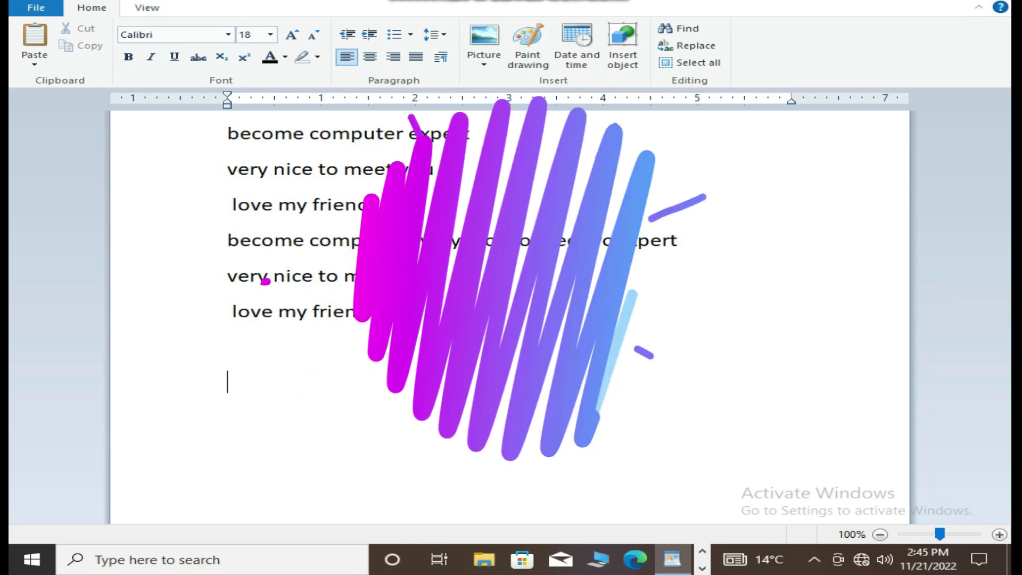
Step: Select "love my friends" on the third line and copy it
{"action": "left_click_drag", "start_coordinate": [468, 286], "coordinate": [227, 276]}
{"action": "left_click_drag", "start_coordinate": [420, 202], "coordinate": [232, 205]}
{"action": "key", "text": "super+c"}
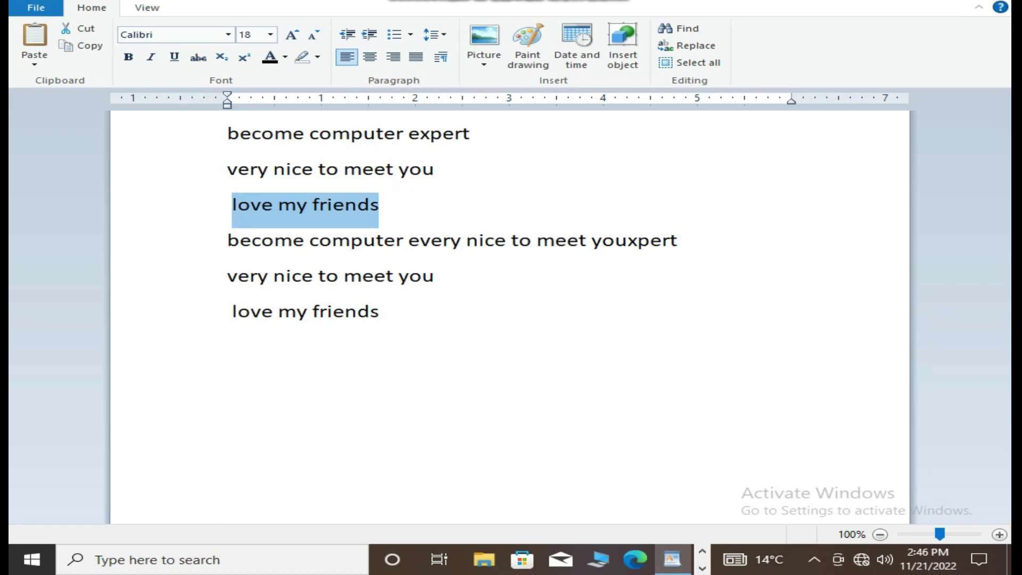
Step: Copy "love my friends" from the last line, "very nice to meet you" above it, and "love my friends" from the third line
{"action": "left_click", "coordinate": [404, 319]}
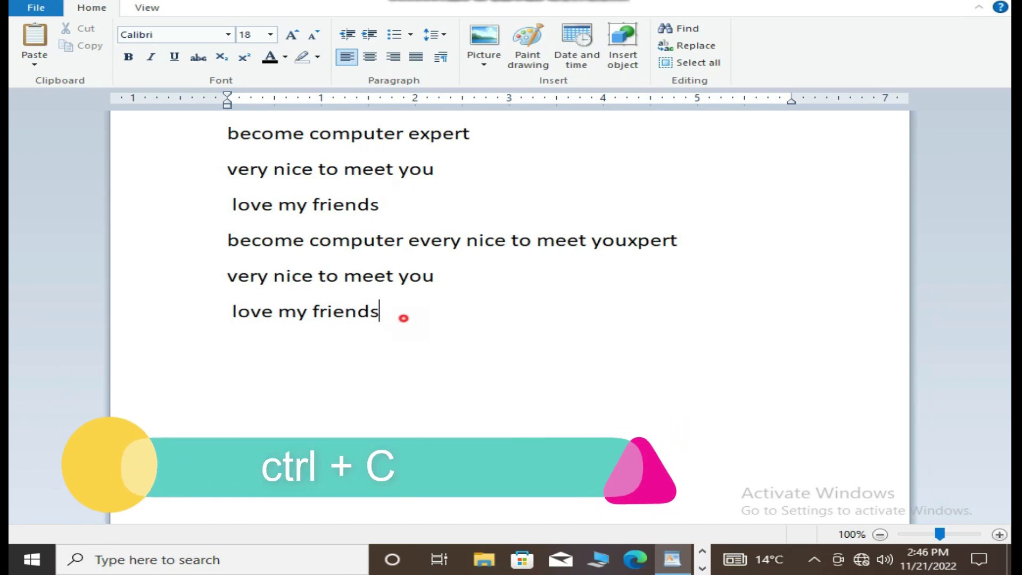
{"action": "key", "text": "ctrl+shift+Left"}
{"action": "key", "text": "ctrl+shift+Left"}
{"action": "left_click", "coordinate": [457, 277]}
{"action": "key", "text": "ctrl+shift+Left"}
{"action": "key", "text": "ctrl+shift+Left"}
{"action": "key", "text": "ctrl+shift+Left"}
{"action": "key", "text": "ctrl+shift+Left"}
{"action": "key", "text": "ctrl+shift+Left"}
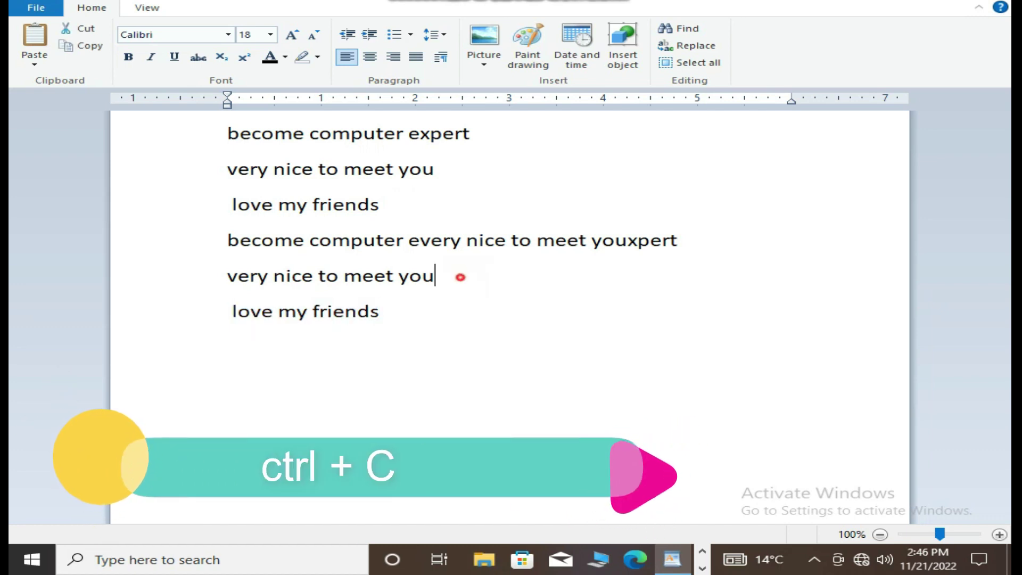
{"action": "left_click", "coordinate": [442, 224]}
{"action": "key", "text": "ctrl+shift+Left"}
{"action": "key", "text": "ctrl+shift+Left"}
{"action": "key", "text": "ctrl+shift+Left"}
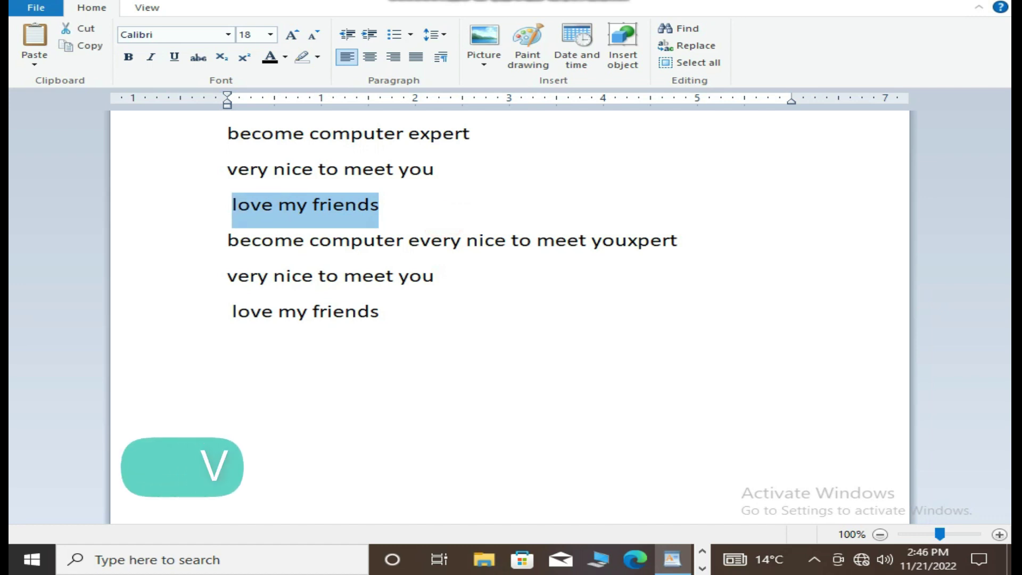
Step: Open the clipboard history, look through its copied items and close it without pasting
{"action": "key", "text": "super+v"}
{"action": "key", "text": "Down"}
{"action": "key", "text": "Down"}
{"action": "key", "text": "Down"}
{"action": "key", "text": "Down"}
{"action": "key", "text": "Down"}
{"action": "key", "text": "Up"}
{"action": "key", "text": "Up"}
{"action": "key", "text": "Up"}
{"action": "key", "text": "Up"}
{"action": "key", "text": "Up"}
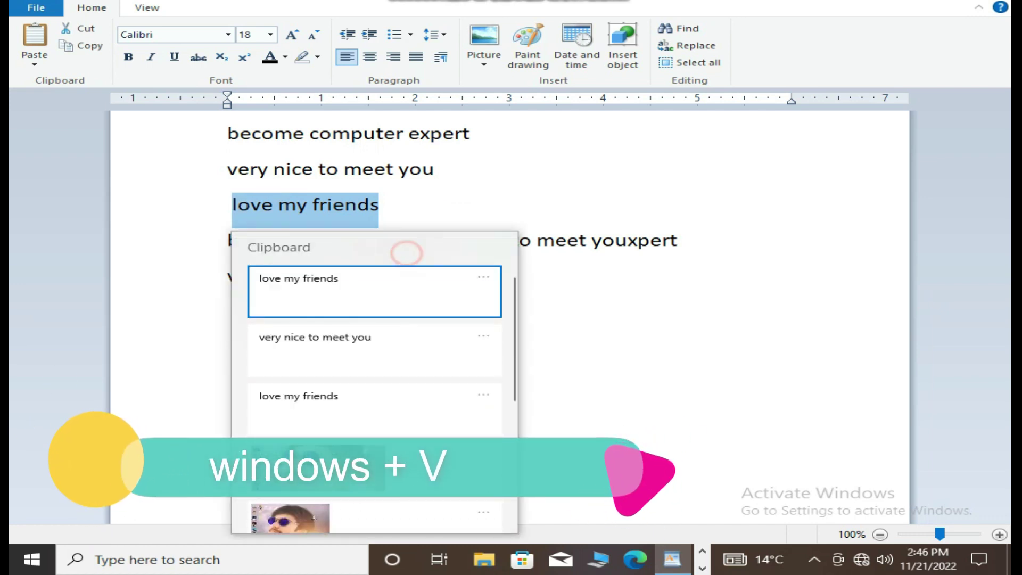
{"action": "key", "text": "Down"}
{"action": "key", "text": "Down"}
{"action": "key", "text": "Down"}
{"action": "key", "text": "Down"}
{"action": "key", "text": "Down"}
{"action": "key", "text": "Down"}
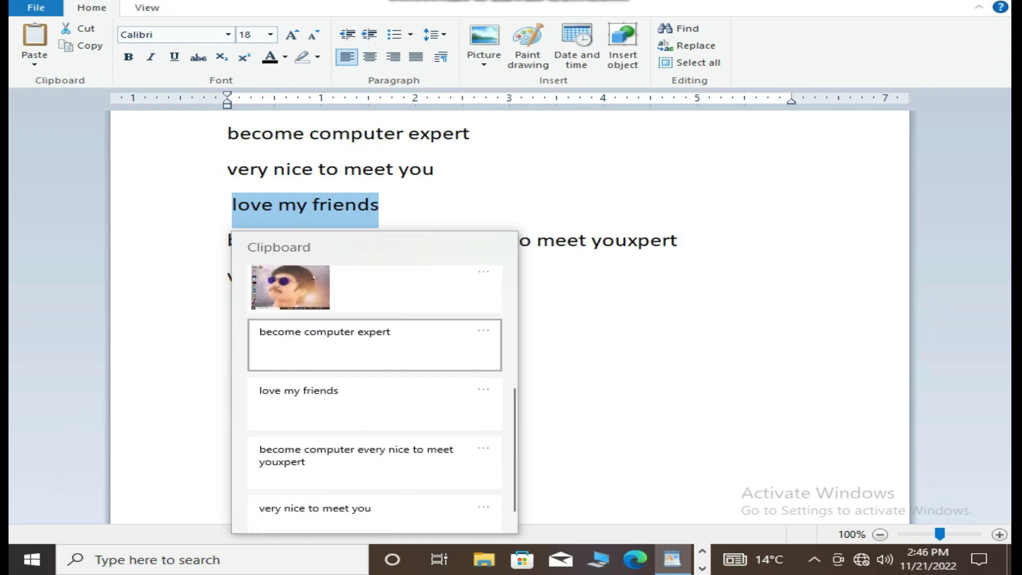
{"action": "left_click", "coordinate": [424, 205]}
{"action": "left_click", "coordinate": [428, 378]}
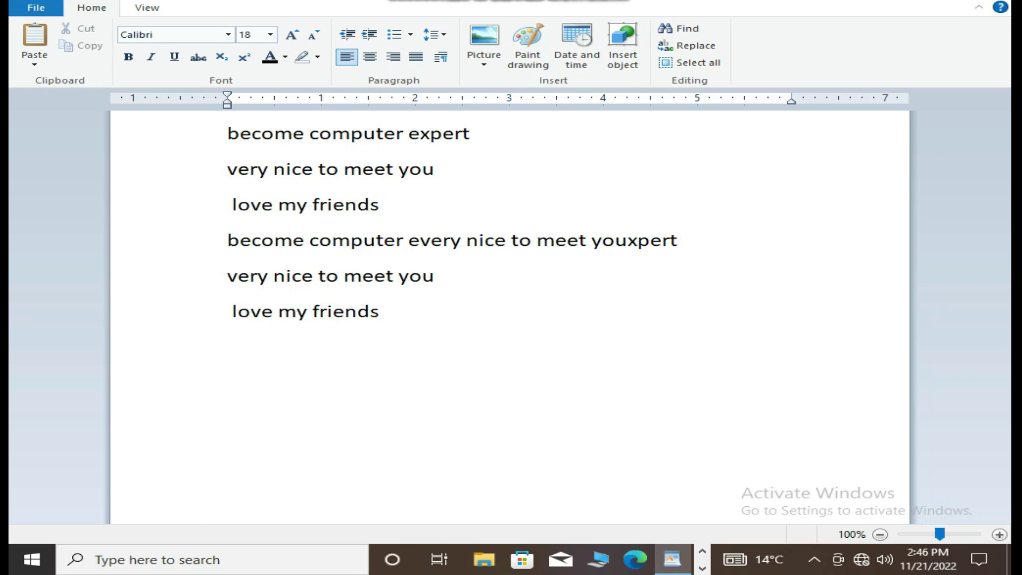
Step: Paste "love my friends" from the clipboard history below the last line and select the pasted text
{"action": "key", "text": "super+v"}
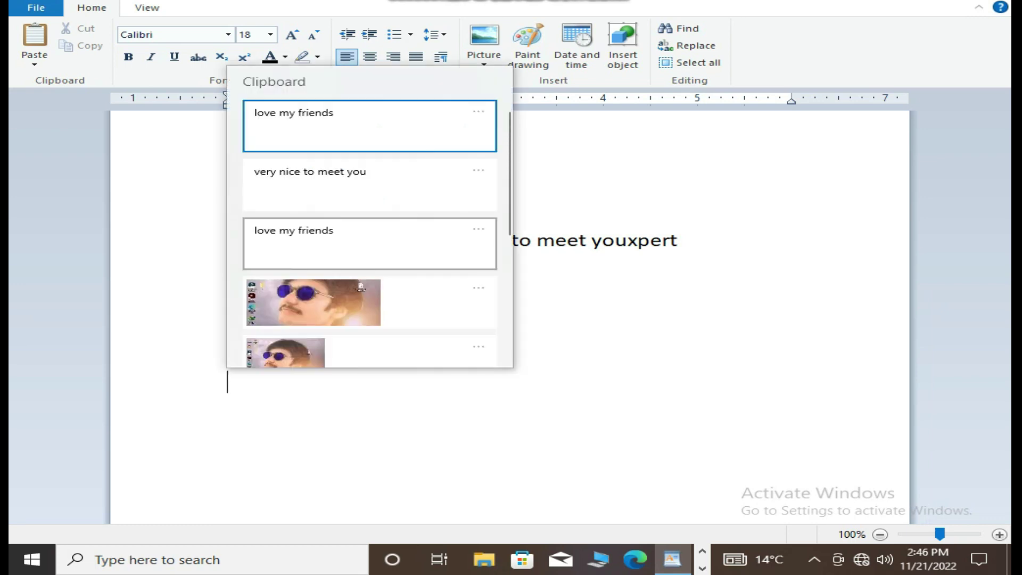
{"action": "key", "text": "Down"}
{"action": "key", "text": "Down"}
{"action": "key", "text": "Down"}
{"action": "key", "text": "Down"}
{"action": "key", "text": "Down"}
{"action": "key", "text": "Down"}
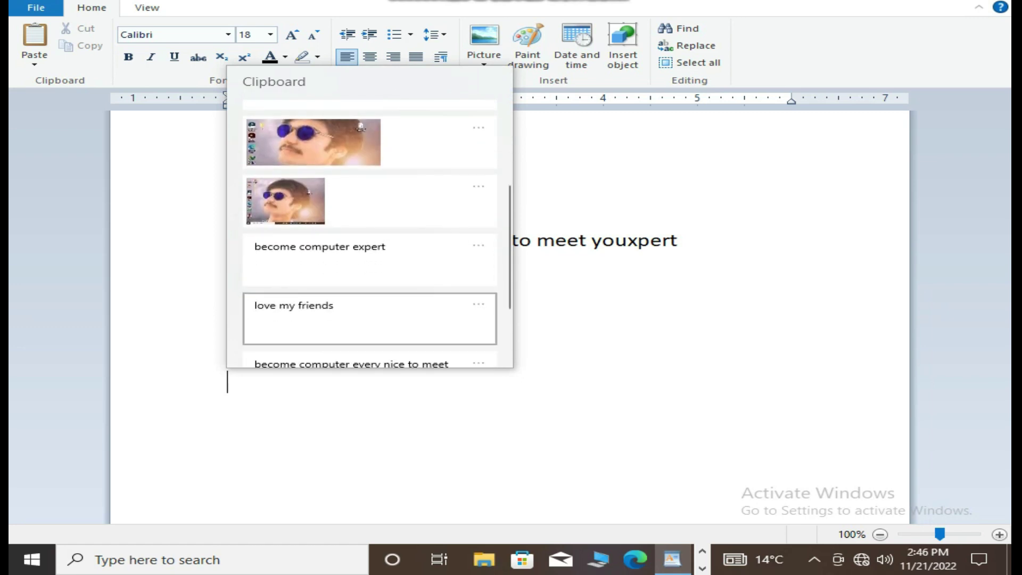
{"action": "left_click", "coordinate": [322, 310]}
{"action": "left_click_drag", "start_coordinate": [395, 387], "coordinate": [233, 387]}
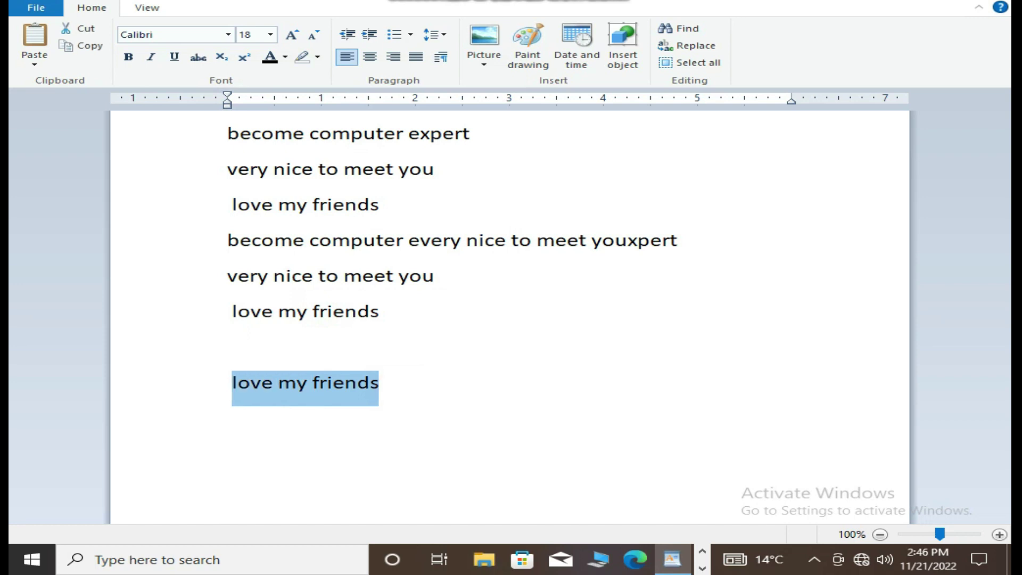
Step: Paste "become computer every nice to meet youxpert" from the clipboard history directly after "love my friends" on the last line
{"action": "left_click", "coordinate": [381, 401]}
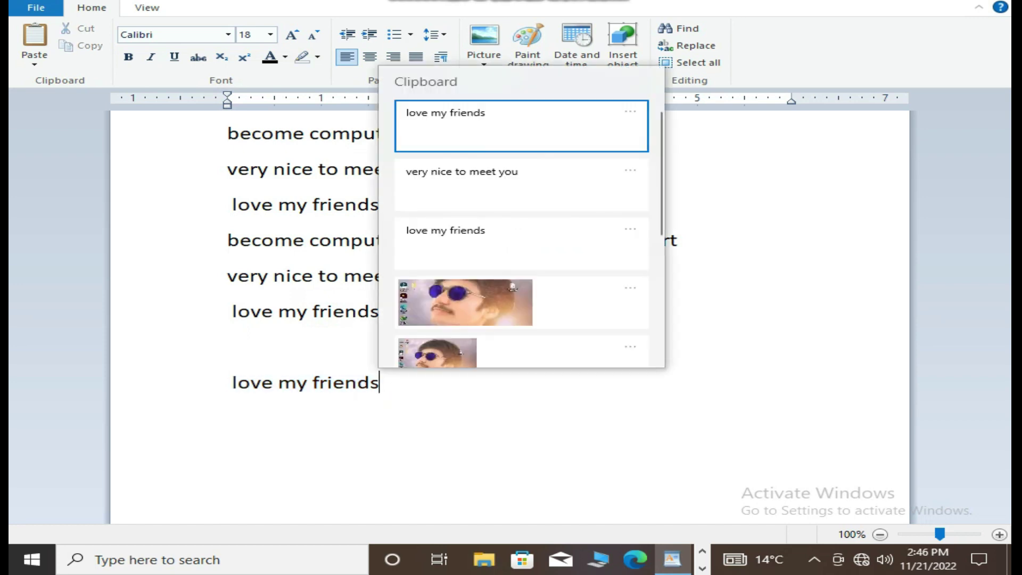
{"action": "key", "text": "Down"}
{"action": "key", "text": "Down"}
{"action": "key", "text": "Down"}
{"action": "key", "text": "Down"}
{"action": "key", "text": "Down"}
{"action": "key", "text": "Down"}
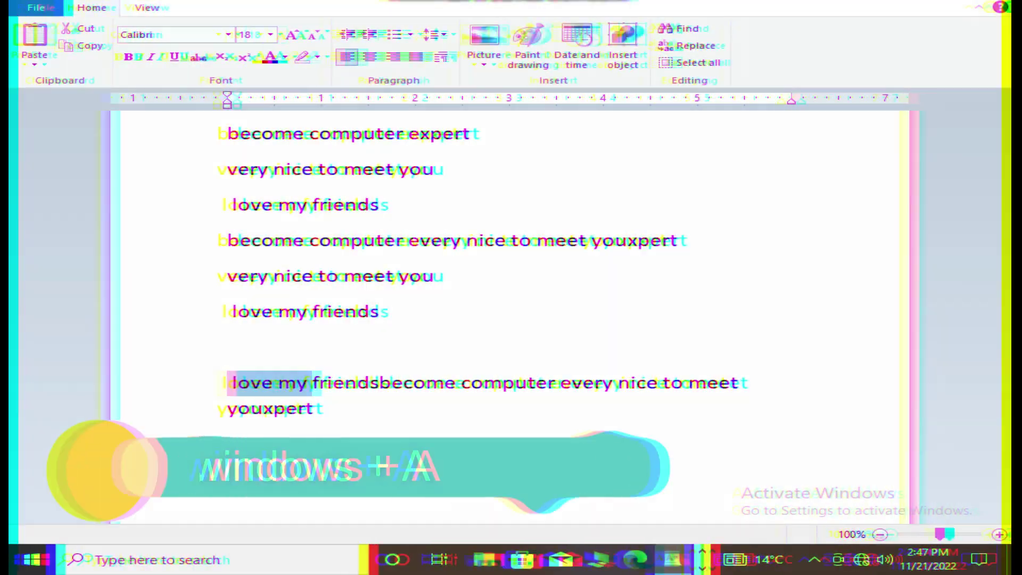
Step: Open the action center to view the notifications and close it
{"action": "key", "text": "super+a"}
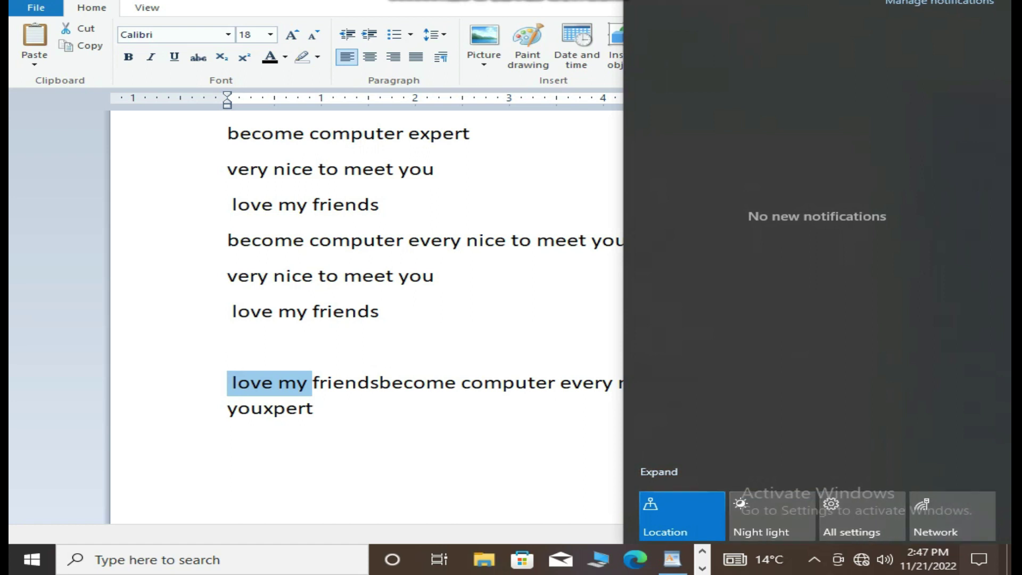
{"action": "left_click", "coordinate": [414, 433]}
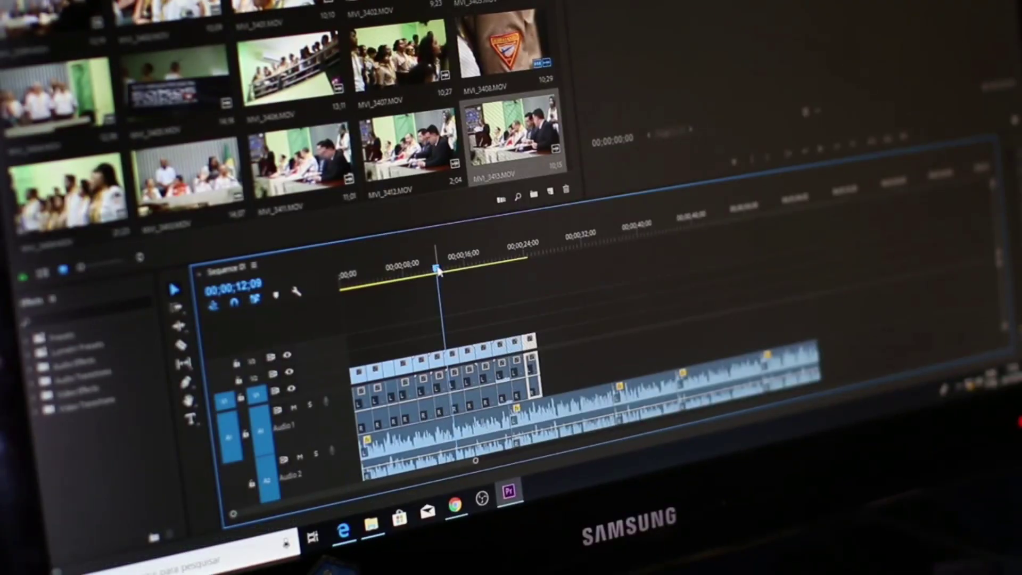
{"action": "left_click_drag", "start_coordinate": [438, 270], "coordinate": [504, 258]}
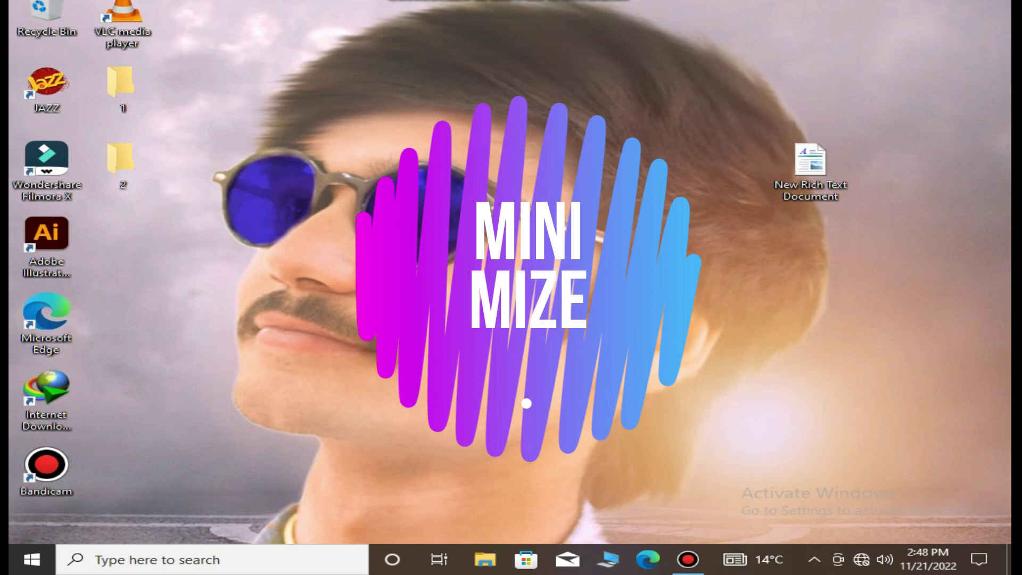
Step: Open a File Explorer window, go to the Downloads folder and minimize the window
{"action": "key", "text": "super+e"}
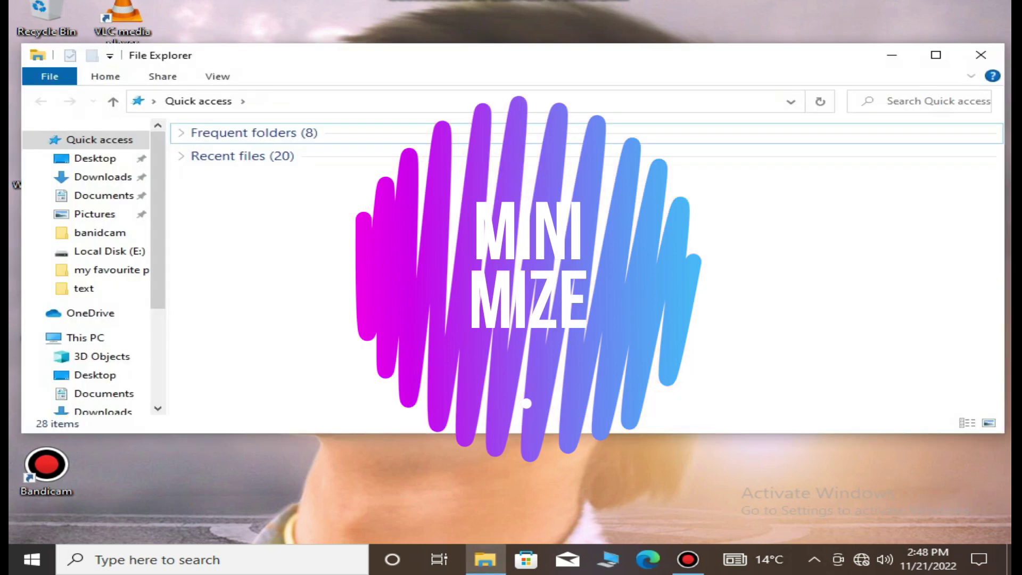
{"action": "left_click", "coordinate": [103, 177]}
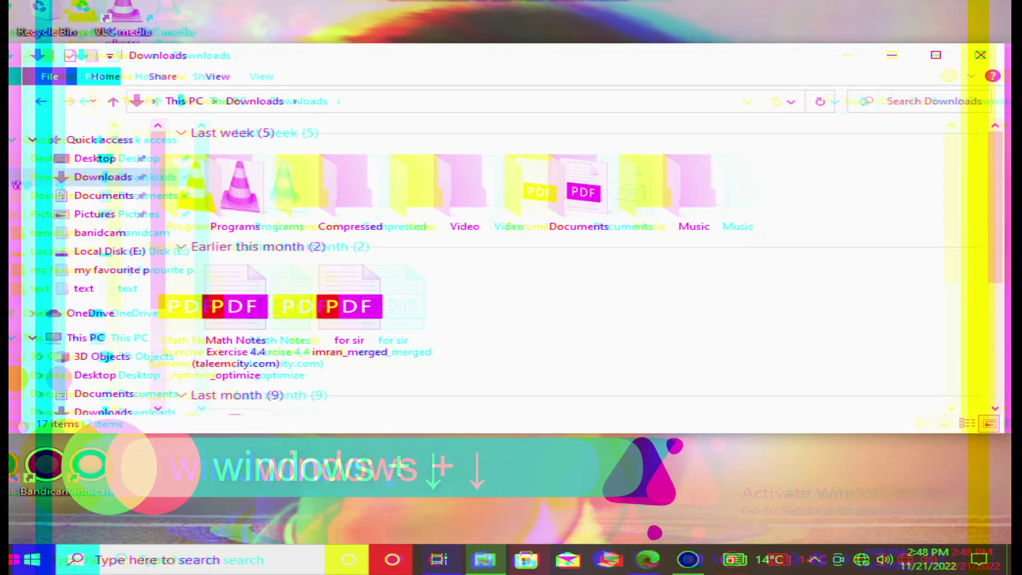
{"action": "key", "text": "super+Down"}
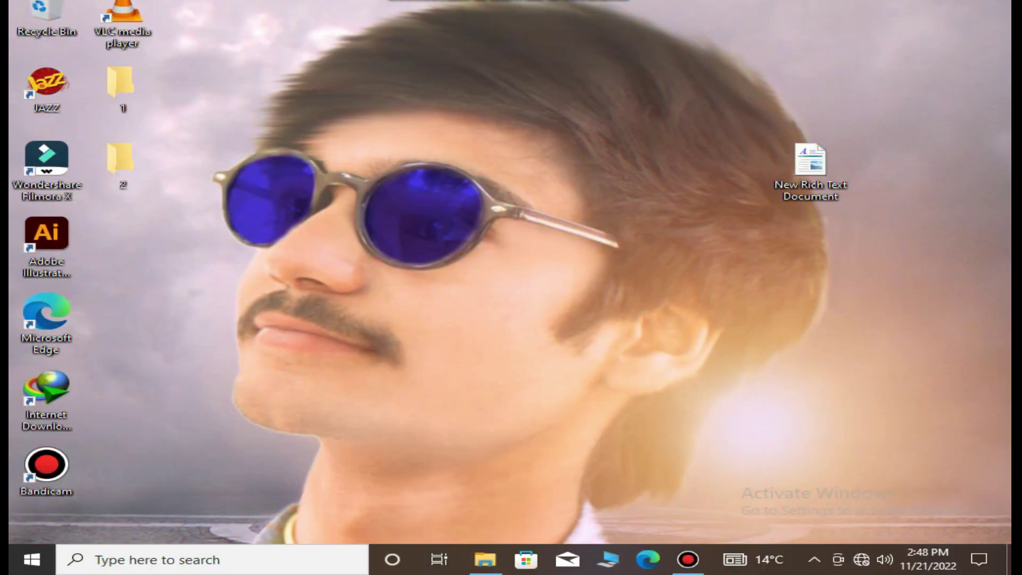
Step: Bring the Downloads window back, maximize it, return it to normal size and minimize it
{"action": "left_click", "coordinate": [485, 567]}
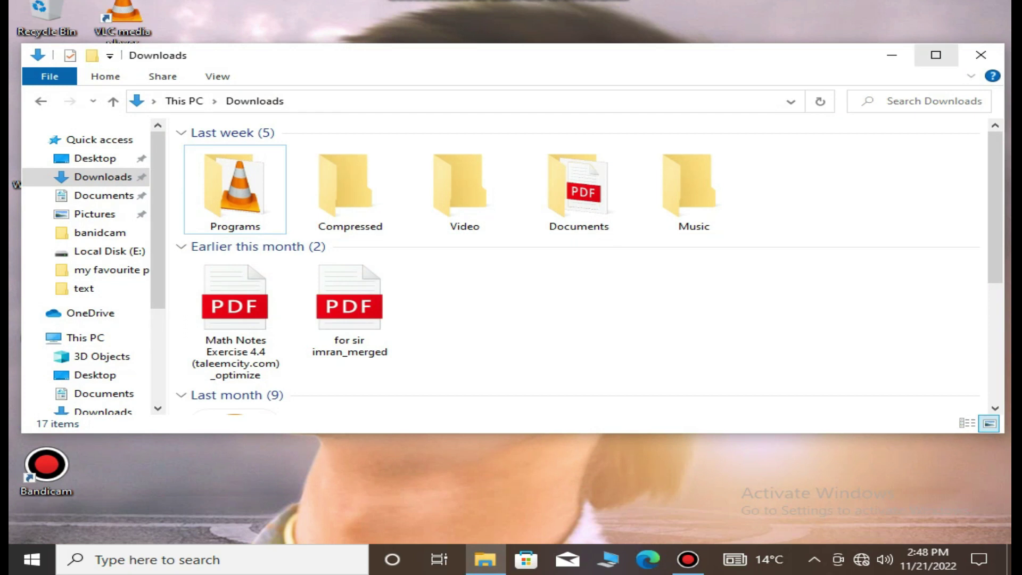
{"action": "key", "text": "super+Up"}
{"action": "key", "text": "super+Down"}
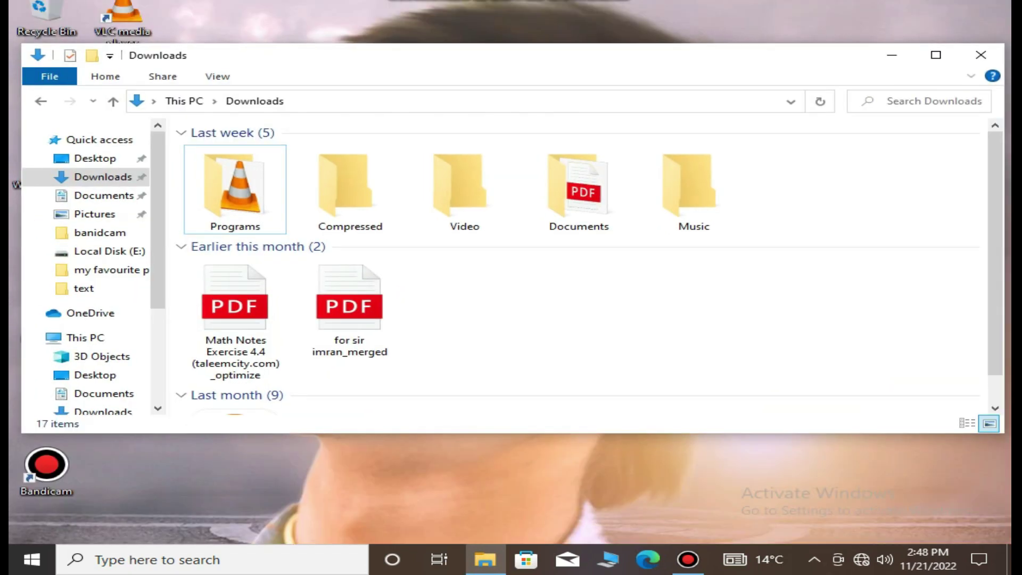
{"action": "key", "text": "super+Down"}
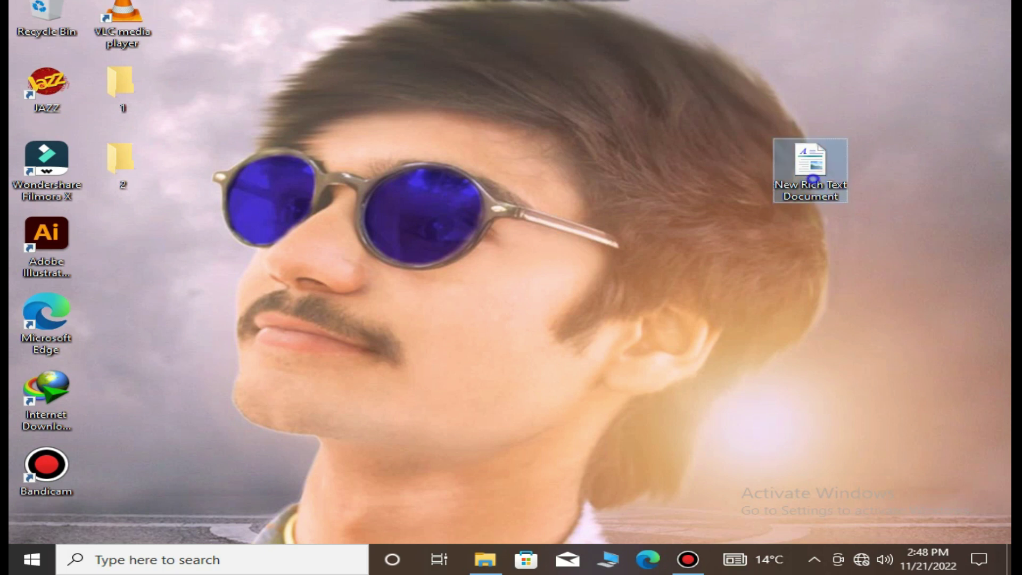
Step: Rename the New Rich Text Document on the desktop as dfsdf, and rename it again as v
{"action": "right_click", "coordinate": [813, 179]}
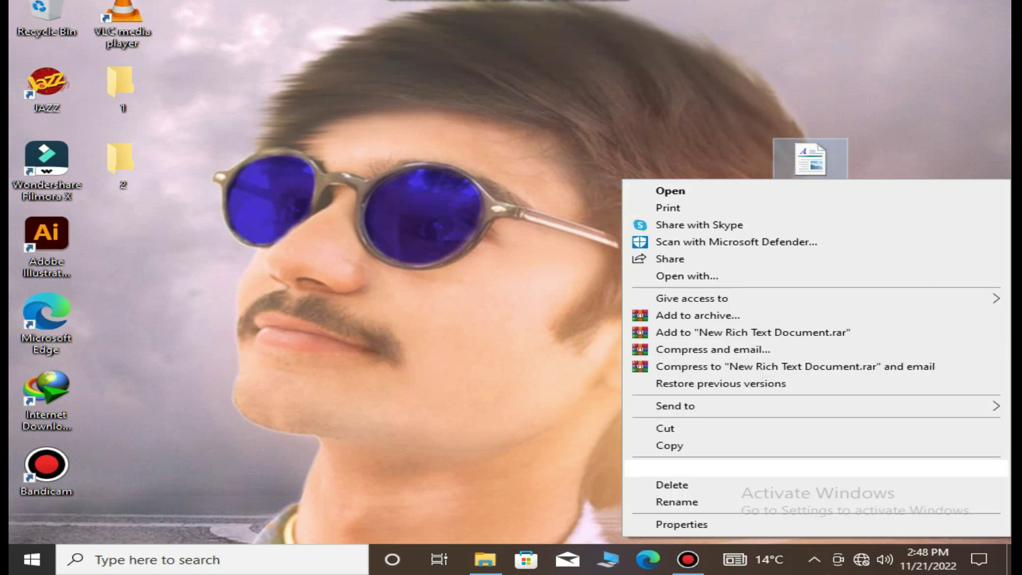
{"action": "left_click", "coordinate": [676, 502]}
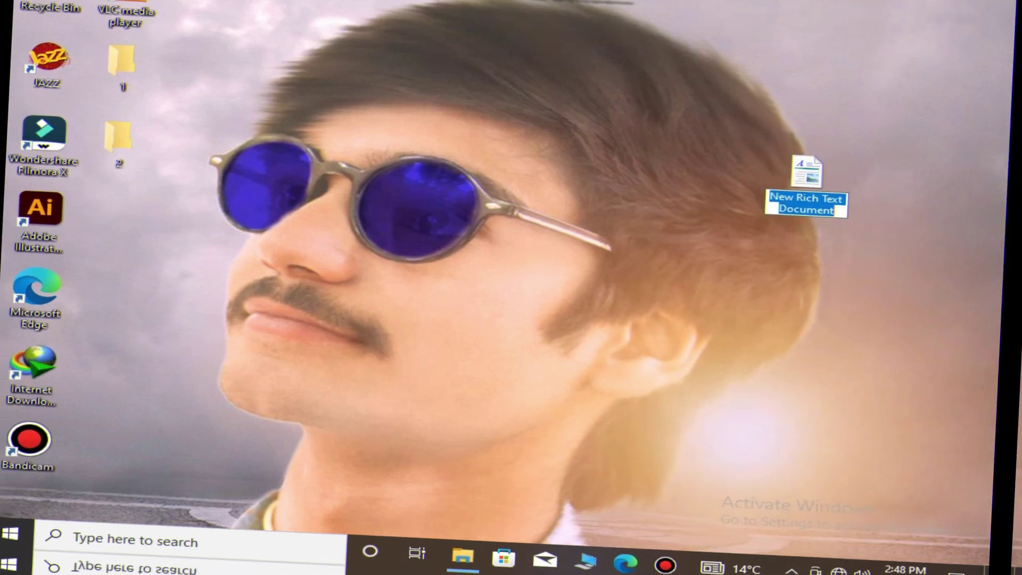
{"action": "type", "text": "dfsdf"}
{"action": "key", "text": "Return"}
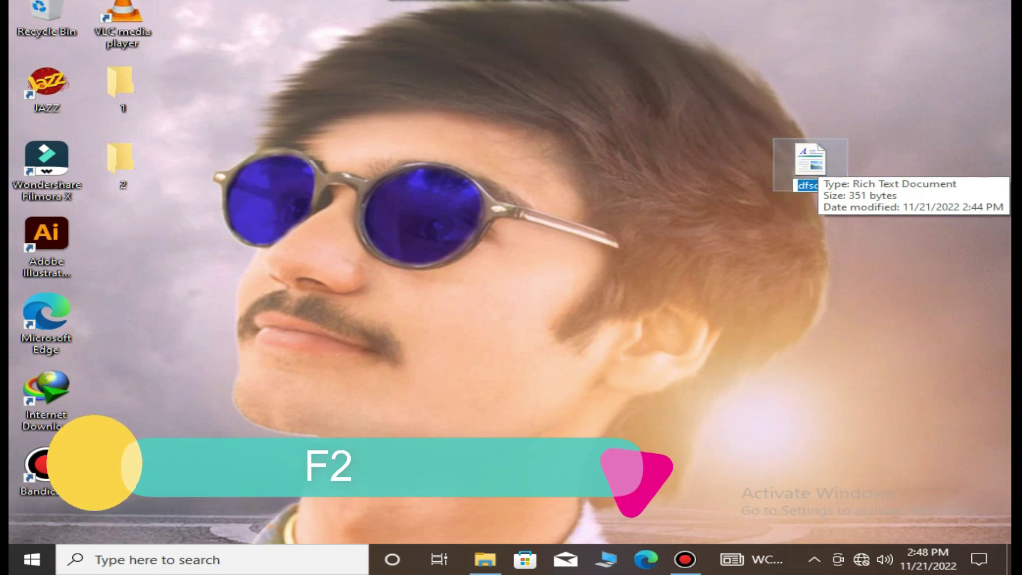
{"action": "type", "text": "v"}
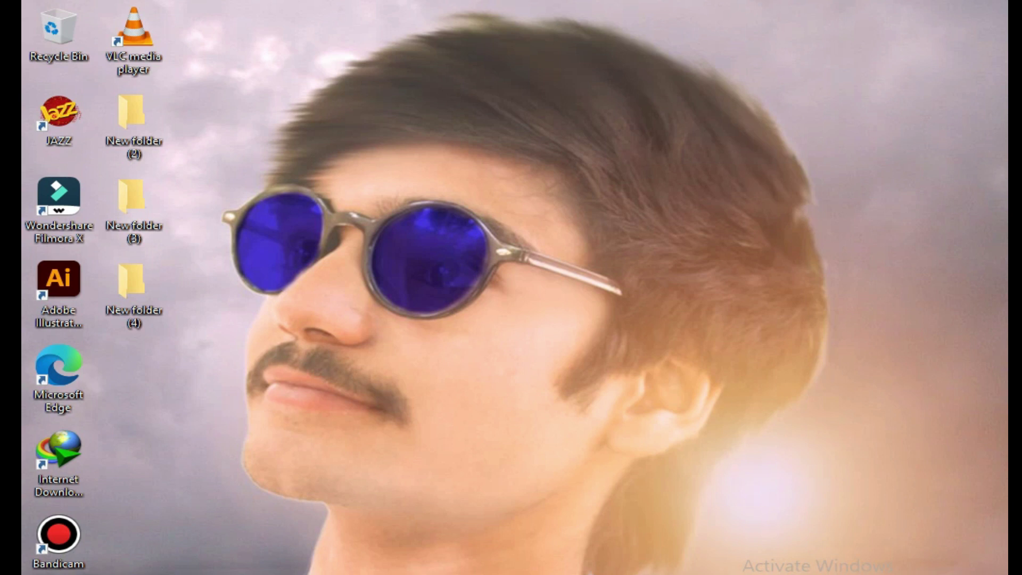
Step: Delete New folder (2) from the desktop and remove it permanently from the Recycle Bin
{"action": "right_click", "coordinate": [131, 133]}
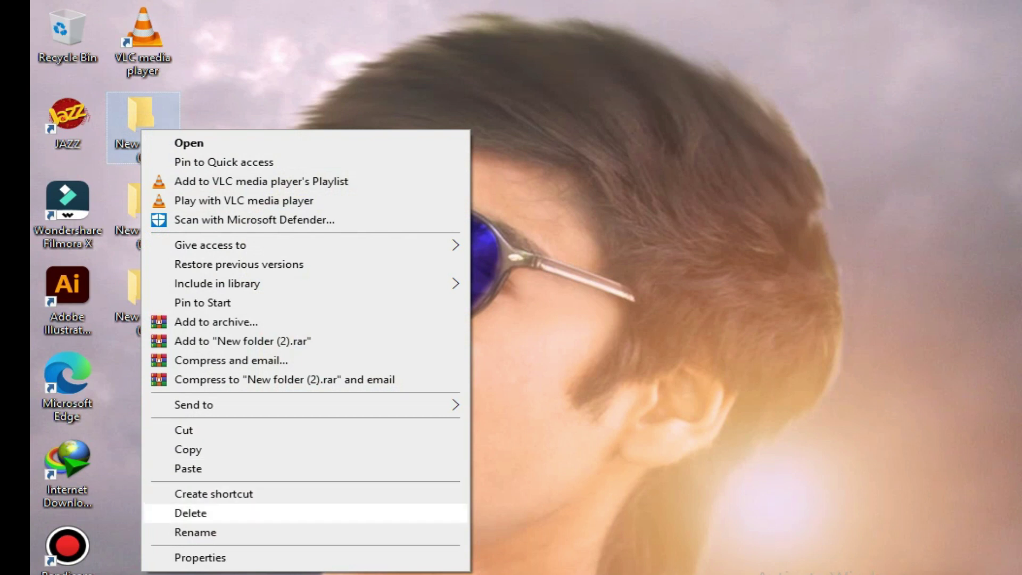
{"action": "key", "text": "Return"}
{"action": "double_click", "coordinate": [66, 32]}
{"action": "left_click", "coordinate": [296, 113]}
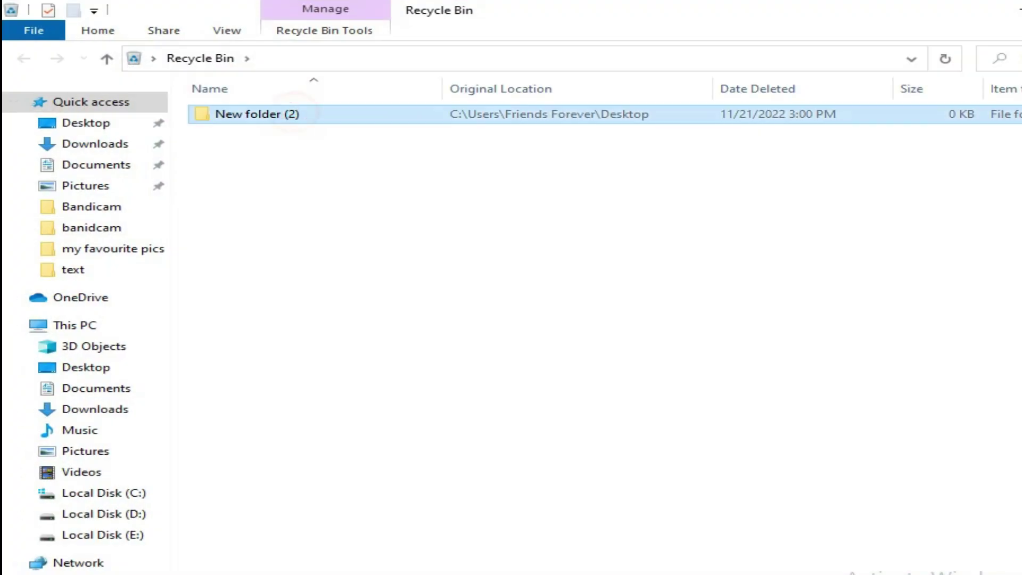
{"action": "right_click", "coordinate": [294, 111]}
{"action": "left_click", "coordinate": [312, 174]}
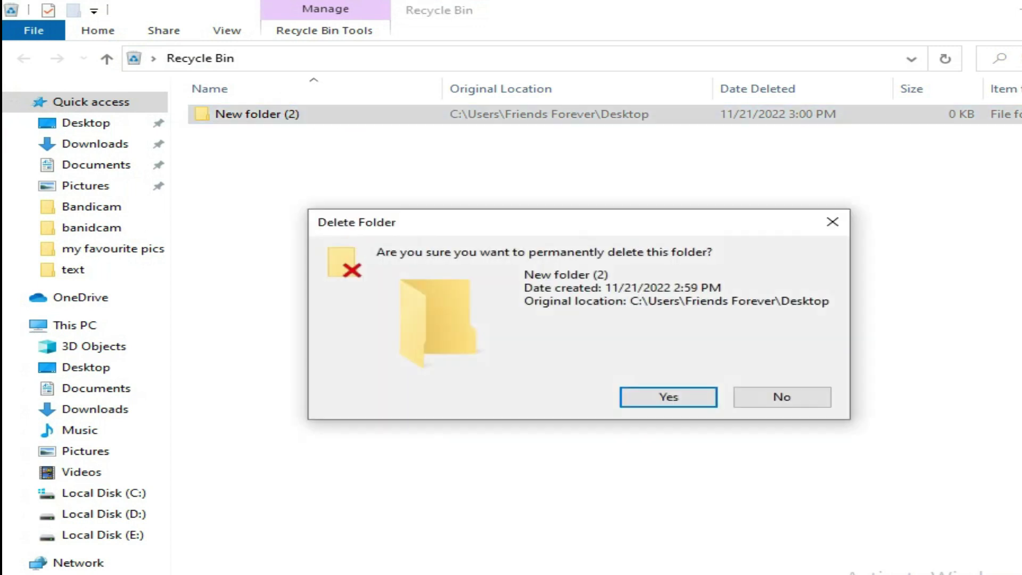
{"action": "left_click", "coordinate": [623, 395]}
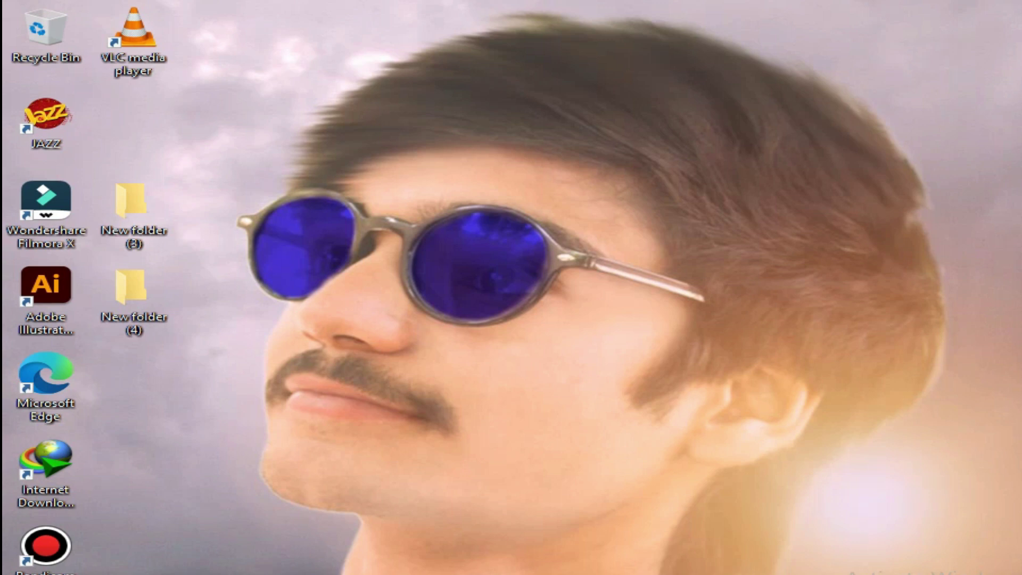
Step: Permanently delete New folder (3) and New folder (4) from the desktop, bypassing the Recycle Bin
{"action": "left_click", "coordinate": [109, 205]}
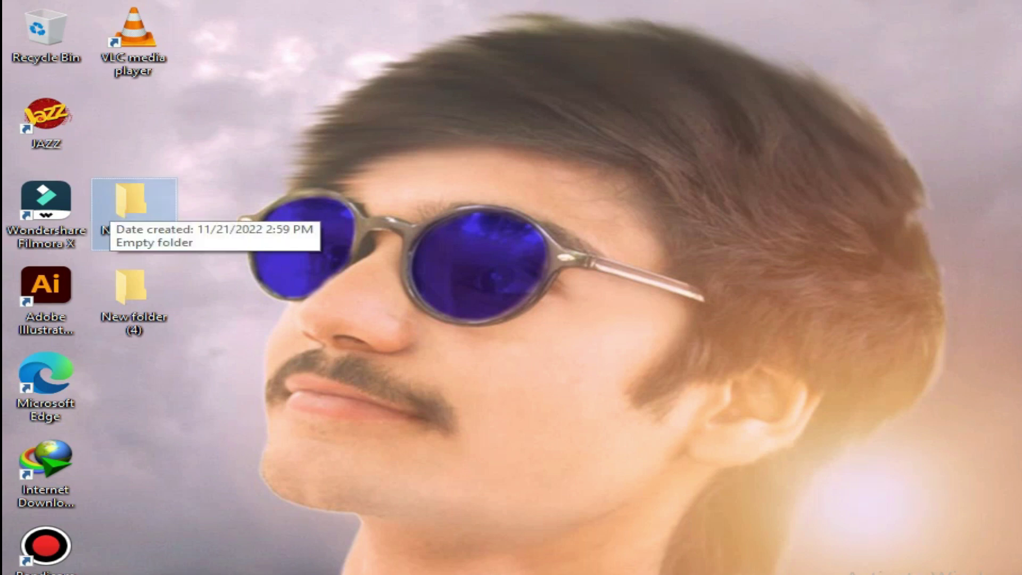
{"action": "key", "text": "shift+Delete"}
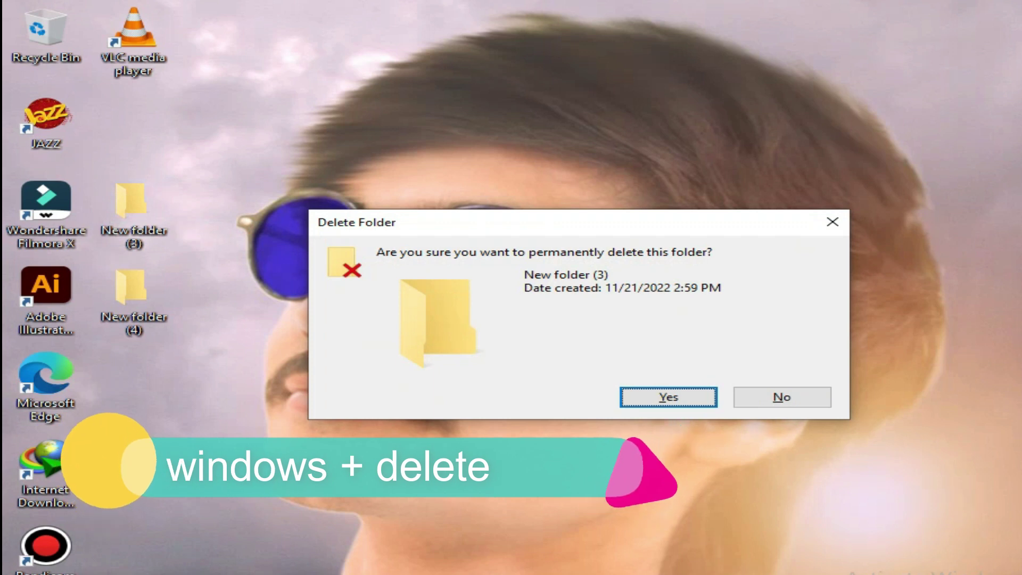
{"action": "key", "text": "Return"}
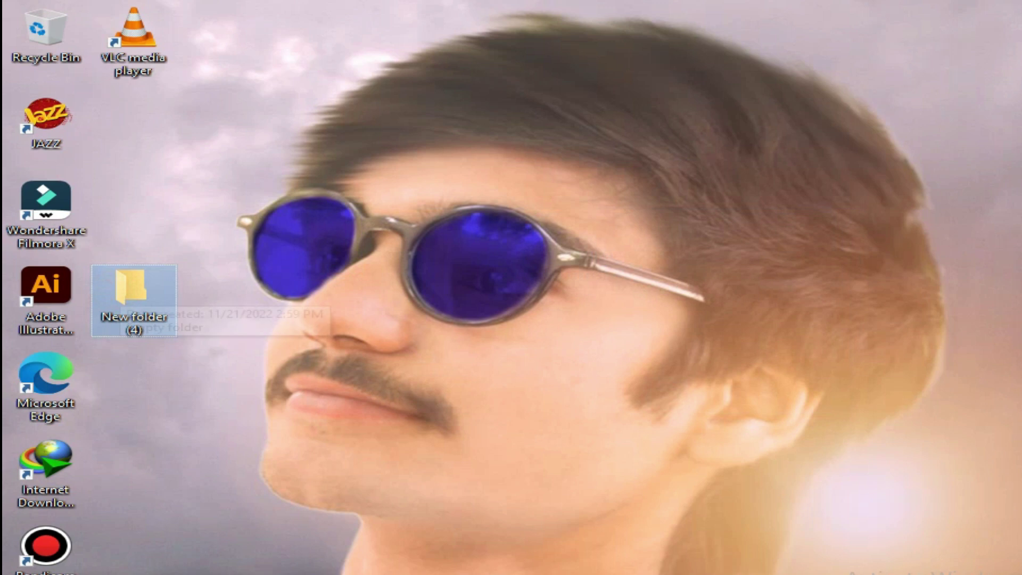
{"action": "key", "text": "shift+Delete"}
{"action": "key", "text": "Return"}
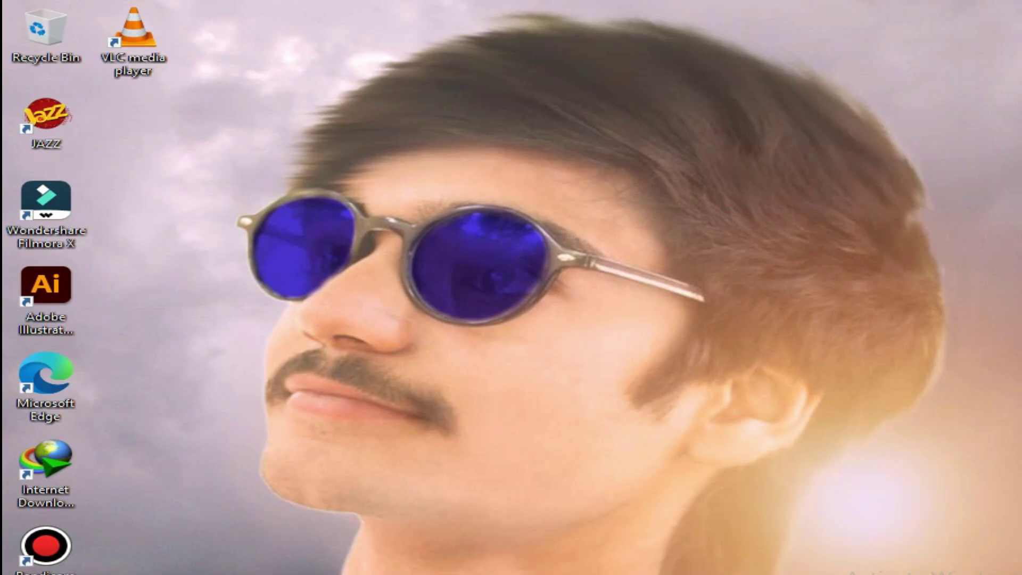
Step: Refresh the desktop and capture the whole screen as a saved screenshot
{"action": "right_click", "coordinate": [264, 188]}
{"action": "left_click", "coordinate": [301, 238]}
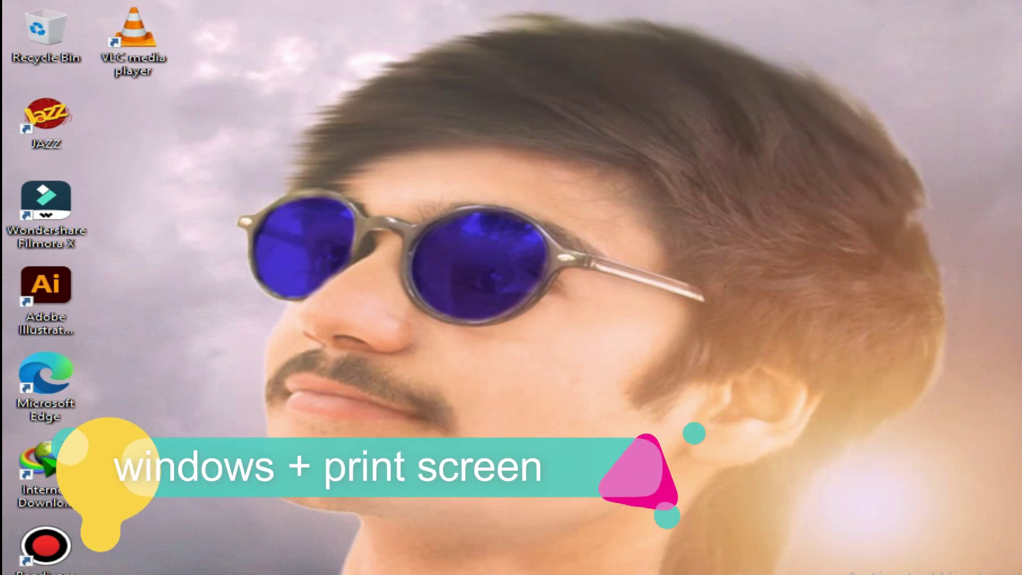
{"action": "key", "text": "super+Print"}
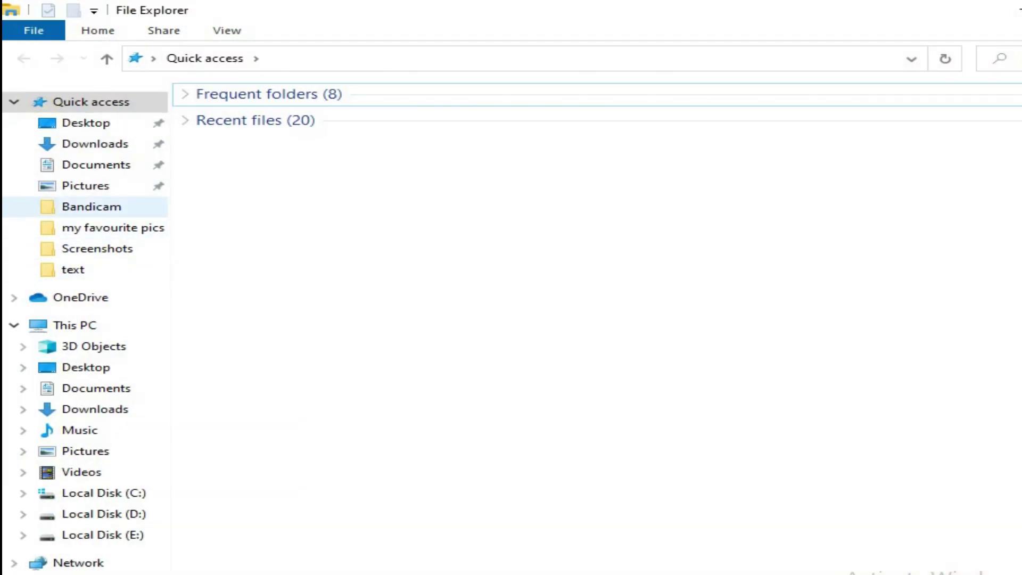
Step: Open the Screenshots folder inside Pictures and look over the saved screenshots
{"action": "left_click", "coordinate": [80, 185]}
{"action": "double_click", "coordinate": [486, 138]}
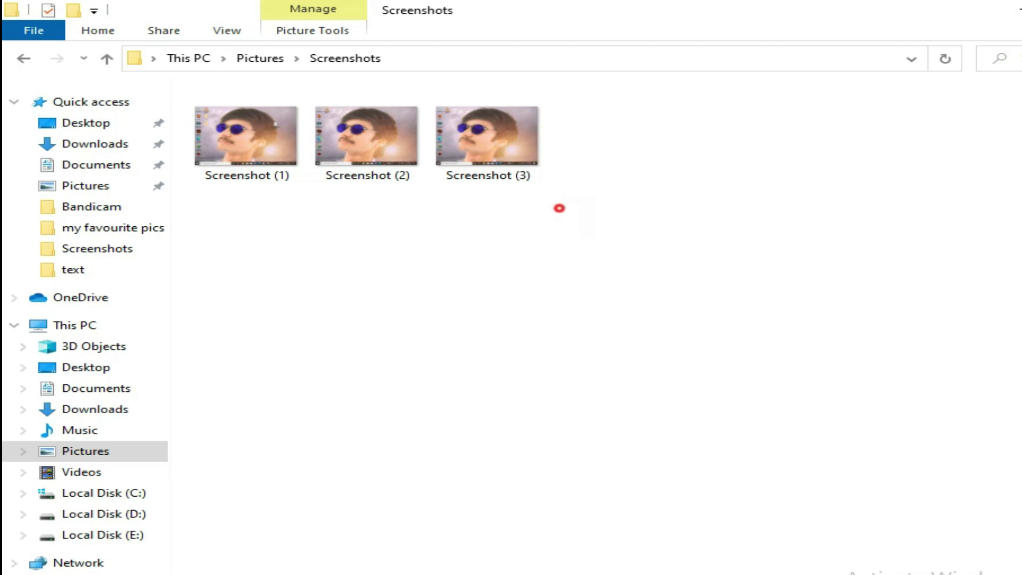
{"action": "left_click_drag", "start_coordinate": [559, 207], "coordinate": [224, 156]}
{"action": "left_click", "coordinate": [263, 215]}
{"action": "left_click", "coordinate": [506, 173]}
{"action": "left_click", "coordinate": [364, 167]}
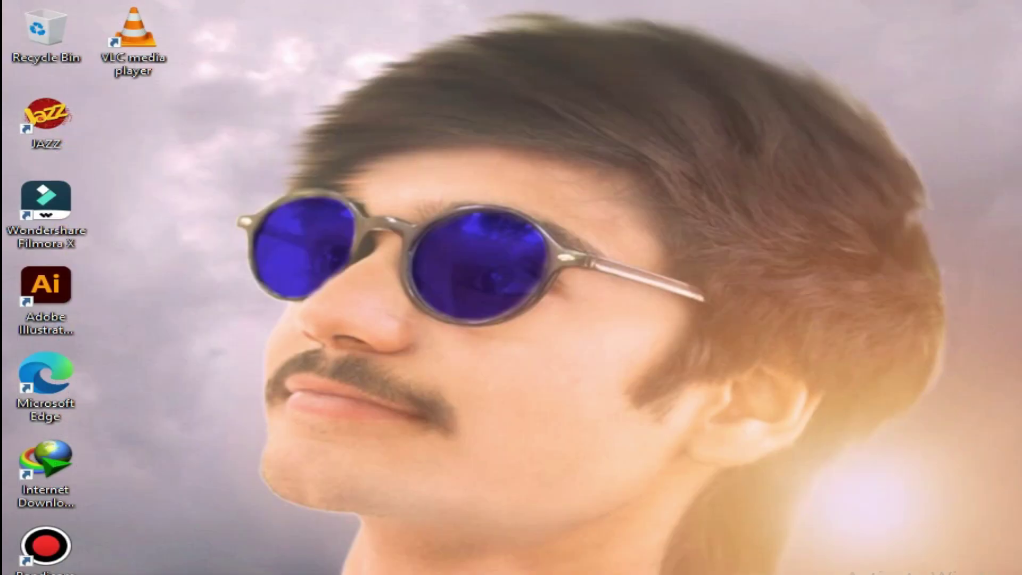
Step: Snip a rectangular area around the sunglasses in the desktop wallpaper and open the snip in Snip & Sketch from its notification
{"action": "left_click_drag", "start_coordinate": [211, 414], "coordinate": [188, 339]}
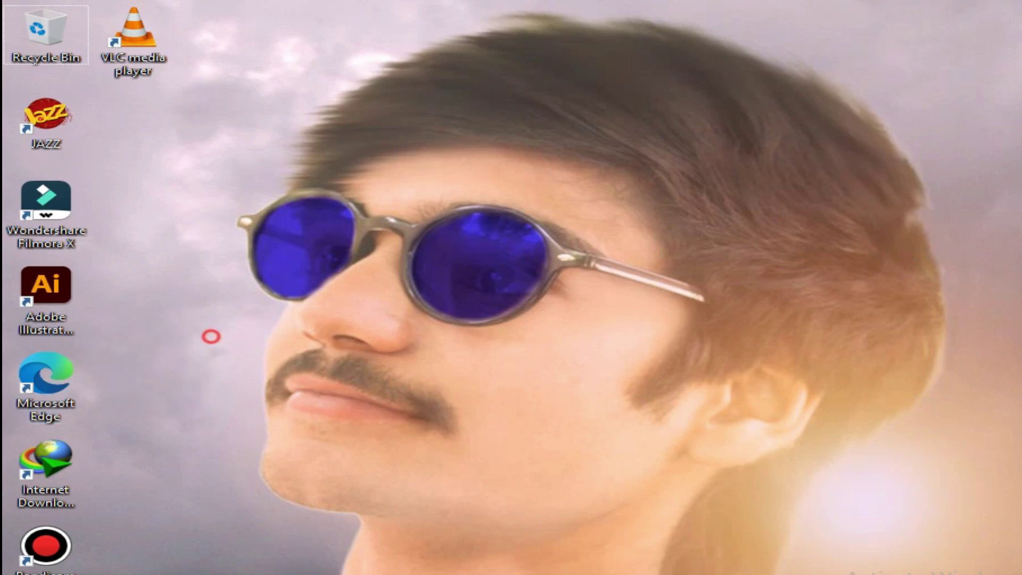
{"action": "key", "text": "super+shift+s"}
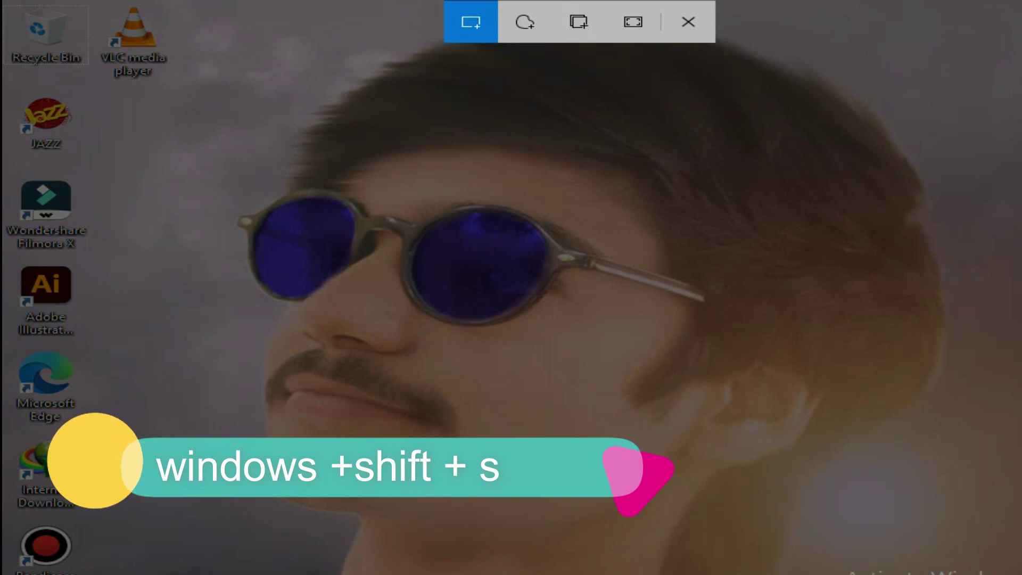
{"action": "mouse_move", "coordinate": [150, 152]}
{"action": "left_mouse_down"}
{"action": "mouse_move", "coordinate": [190, 183]}
{"action": "mouse_move", "coordinate": [438, 292]}
{"action": "mouse_move", "coordinate": [689, 339]}
{"action": "left_mouse_up"}
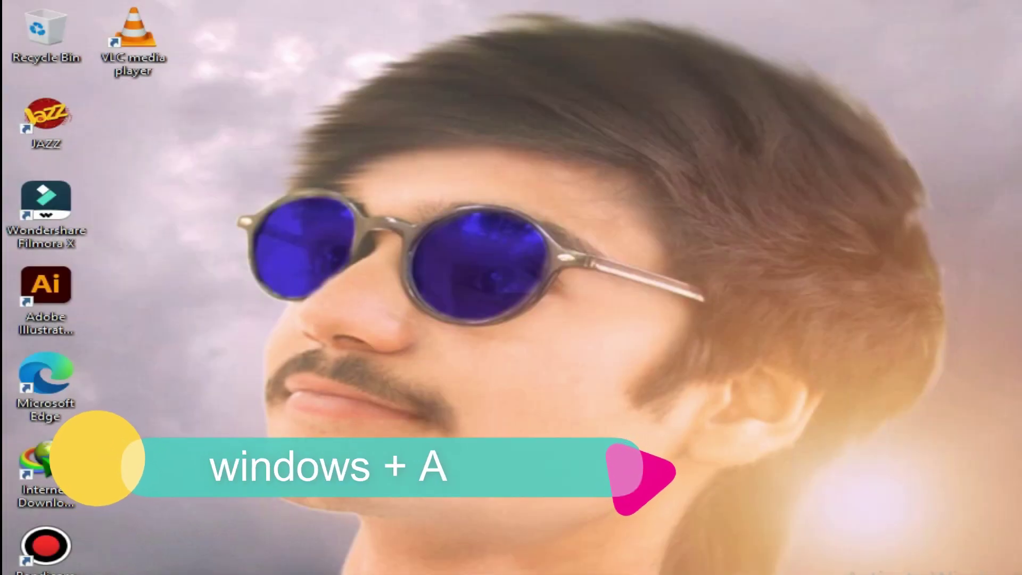
{"action": "key", "text": "super+a"}
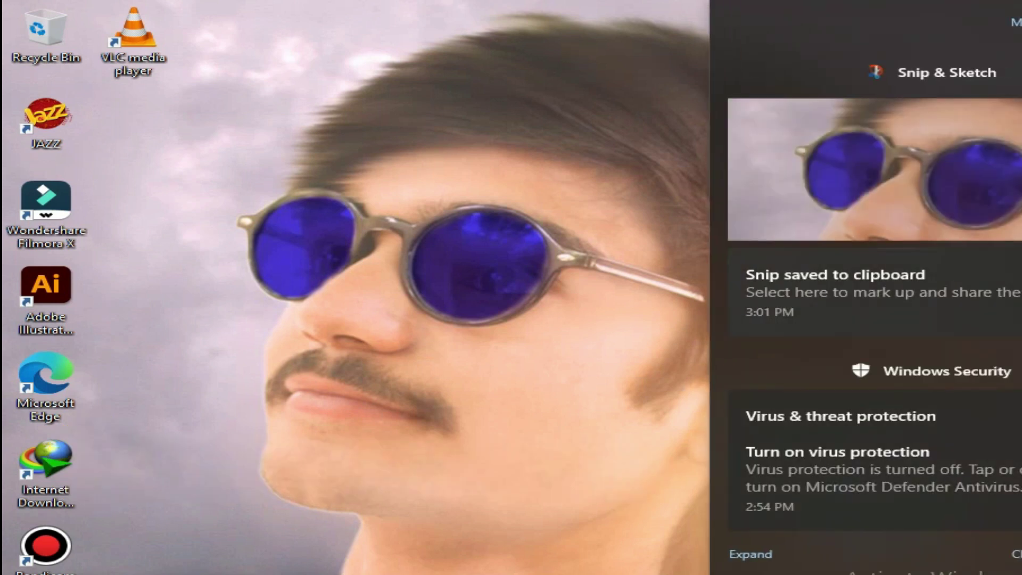
{"action": "left_click", "coordinate": [873, 170]}
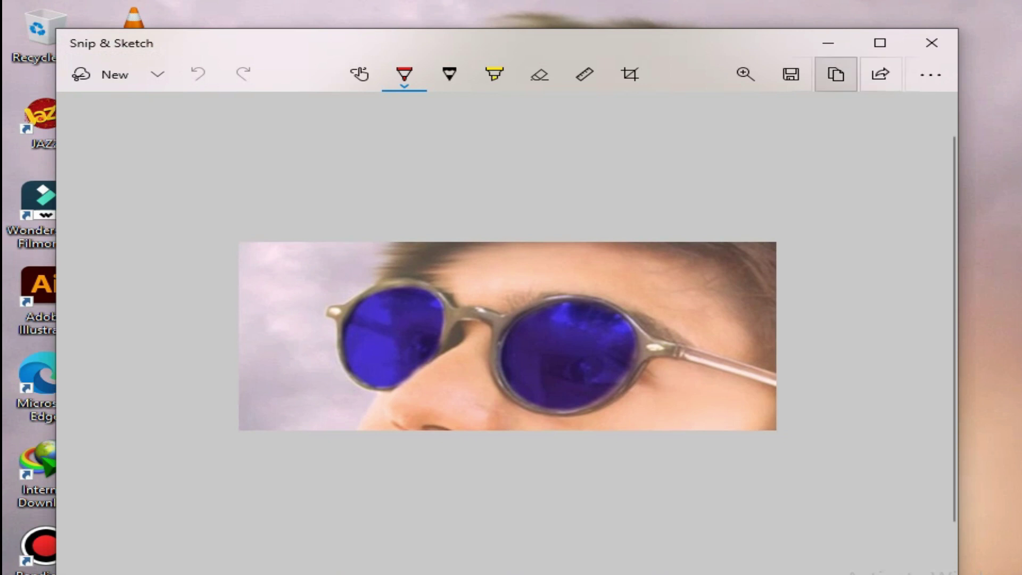